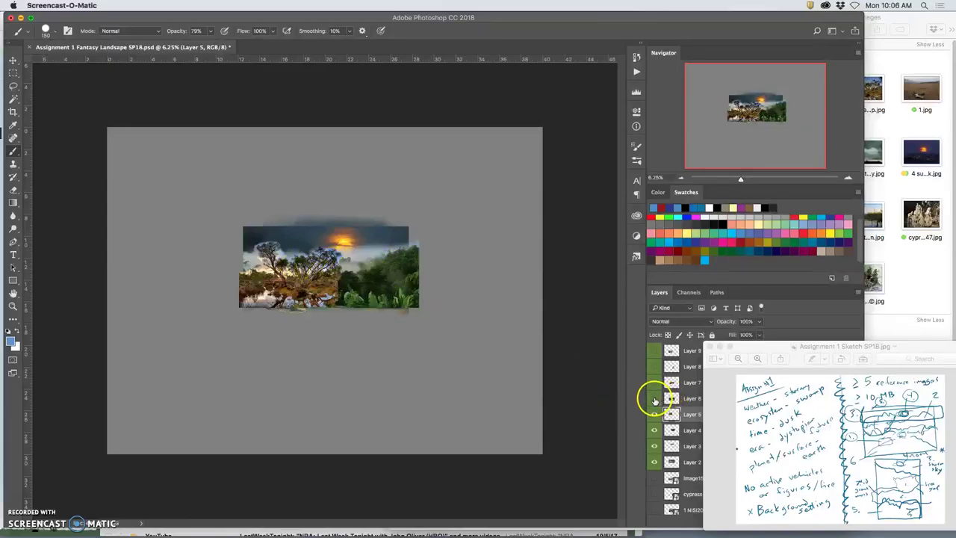
Preview the full collage by showing Layers 6 to 9, and hide those four layers again.
left_click(654, 399)
left_click(654, 382)
left_click(654, 367)
left_click(654, 350)
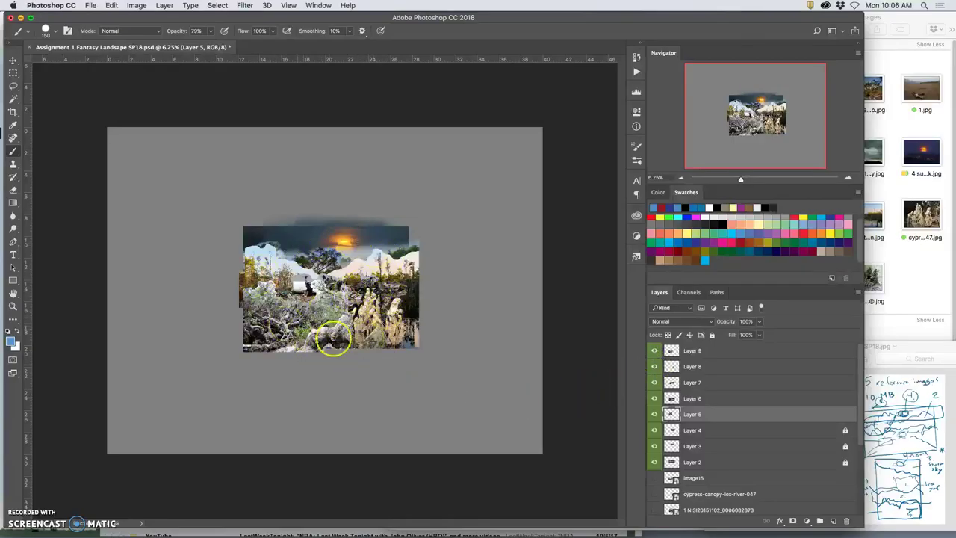
left_click(654, 350)
left_click(655, 367)
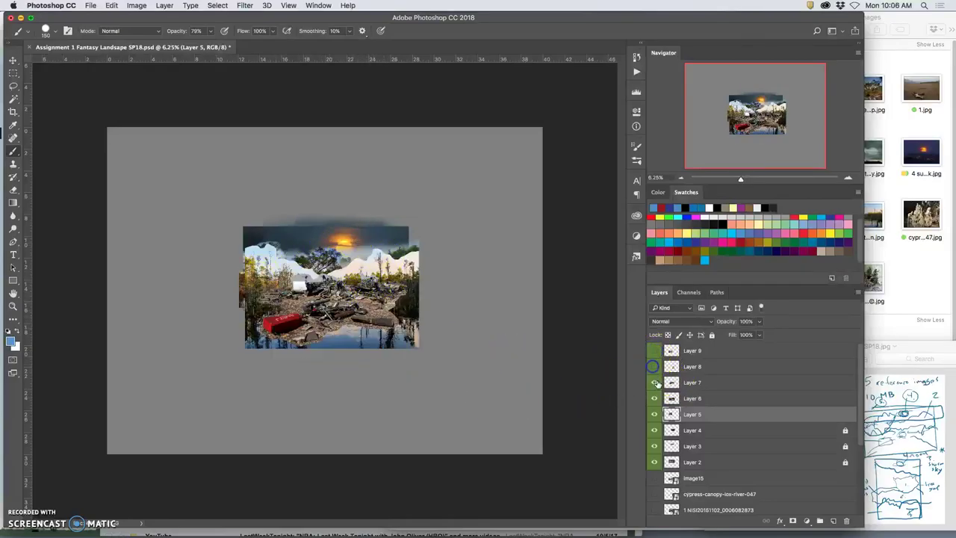
left_click(654, 382)
left_click(654, 398)
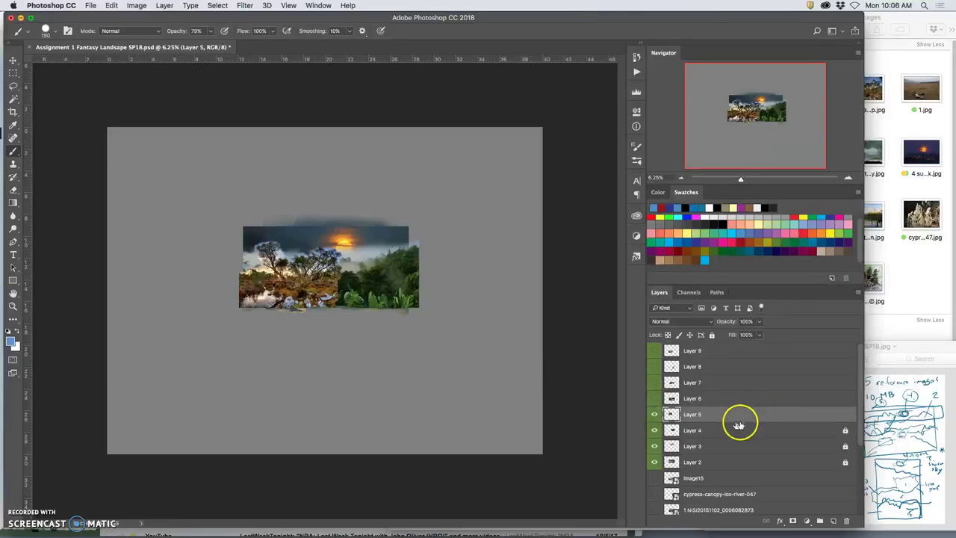
Review the assignment sketch and the folder of reference images, and return to the landscape document.
left_click(923, 350)
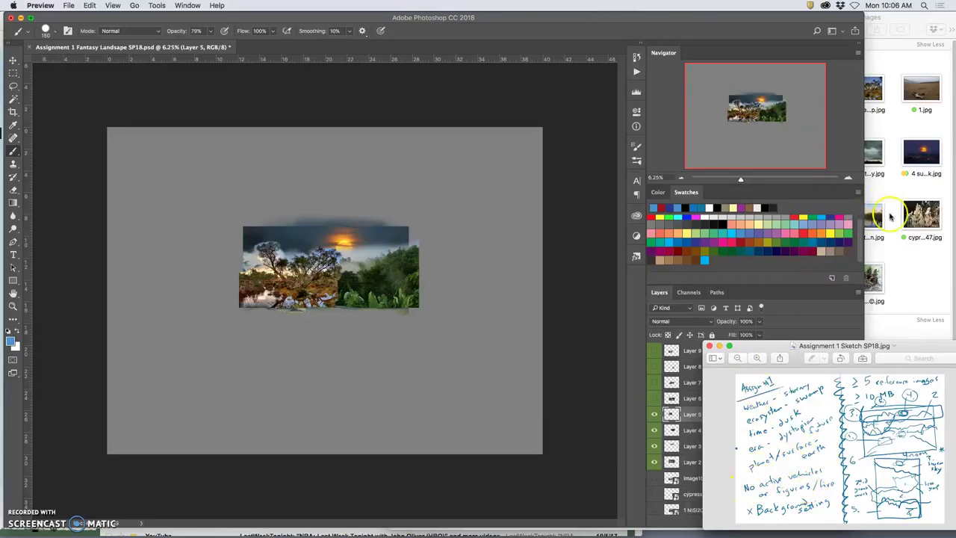
left_click(911, 283)
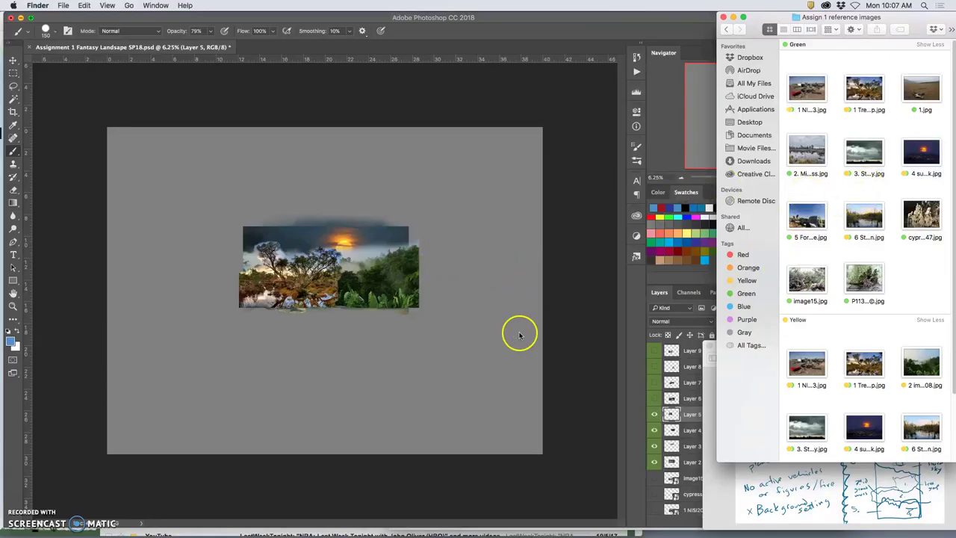
left_click(501, 386)
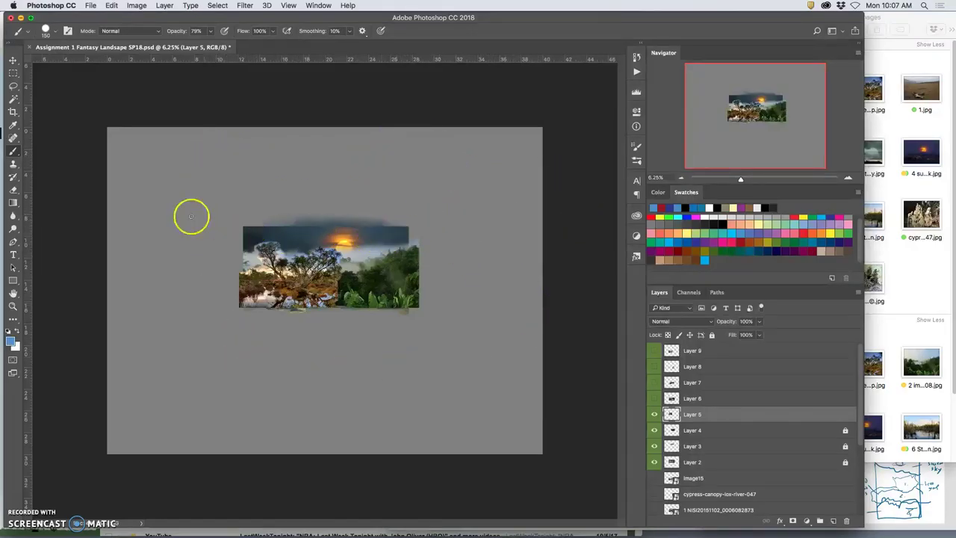
Place a horizontal guide along the sky image's upper edge and a vertical guide along its left edge.
left_click(13, 63)
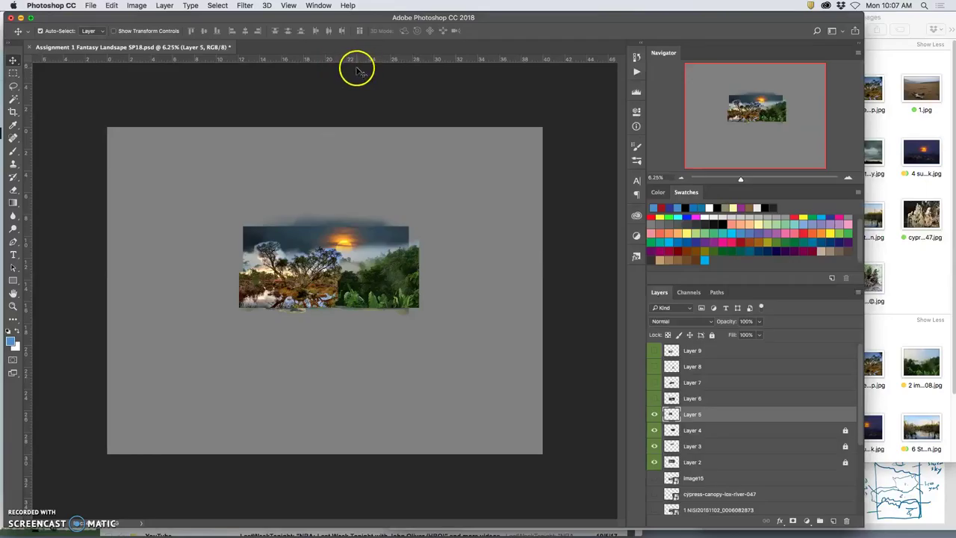
left_click_drag(355, 63, 351, 226)
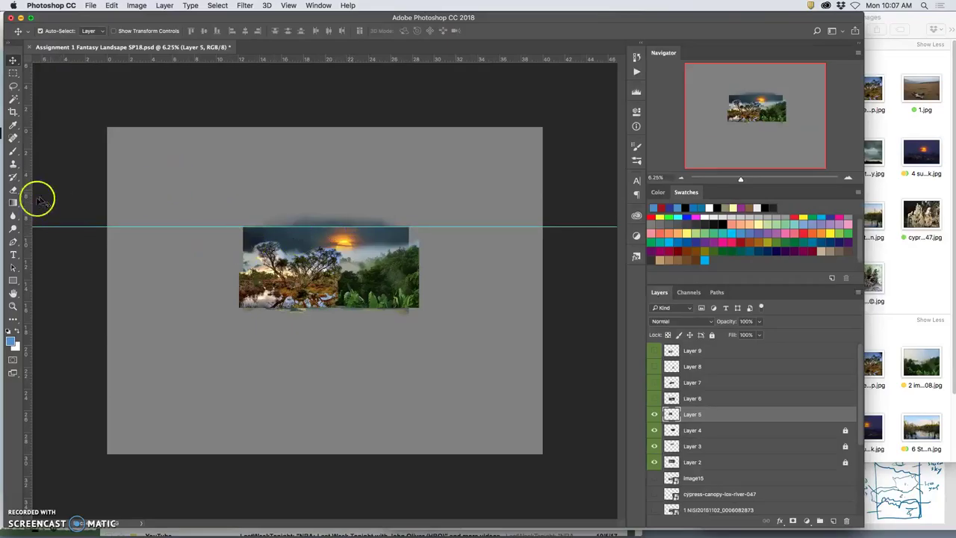
left_click_drag(30, 204, 245, 234)
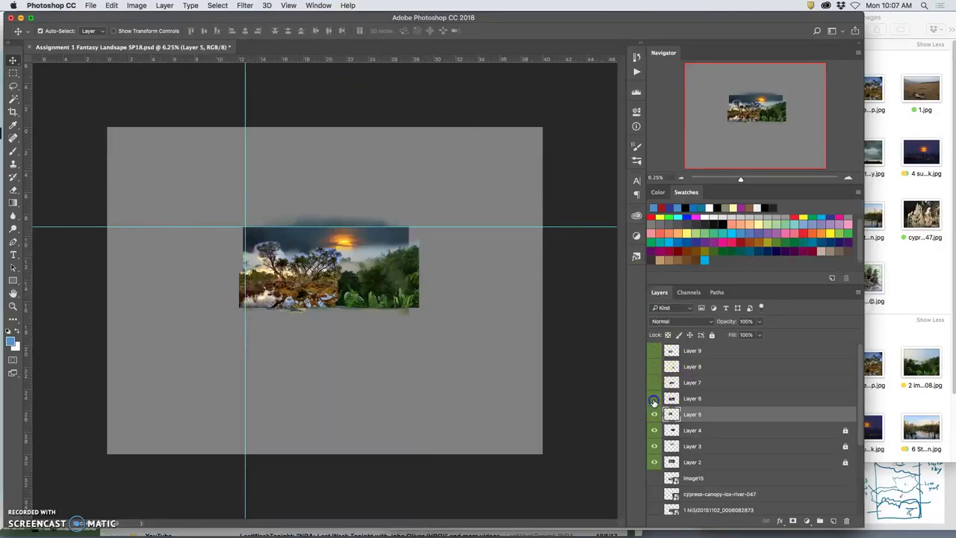
Show Layers 6 to 9 and add guides along the collage's lower edge and the sky image's right edge.
left_click(654, 398)
left_click(653, 383)
left_click(654, 366)
left_click(654, 350)
left_click_drag(374, 59, 379, 345)
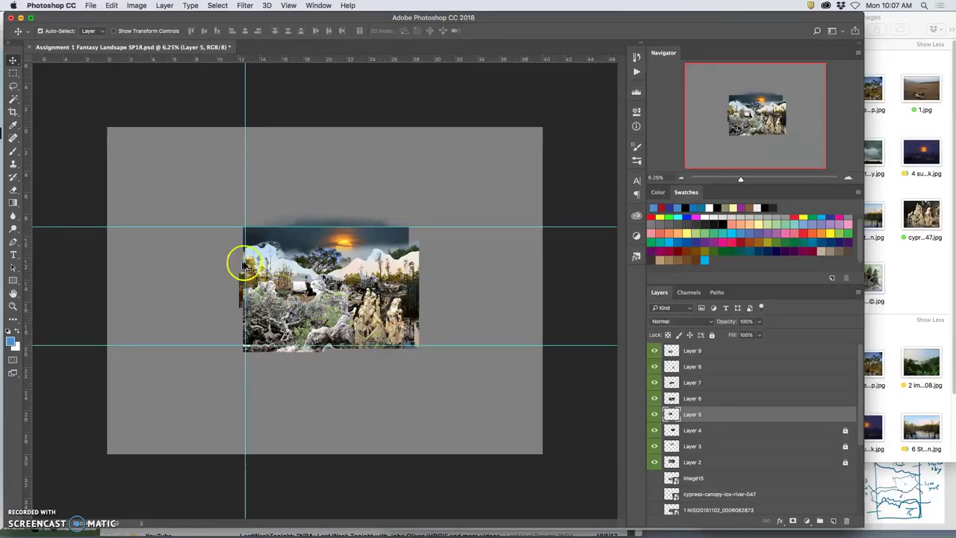
left_click_drag(29, 185, 406, 220)
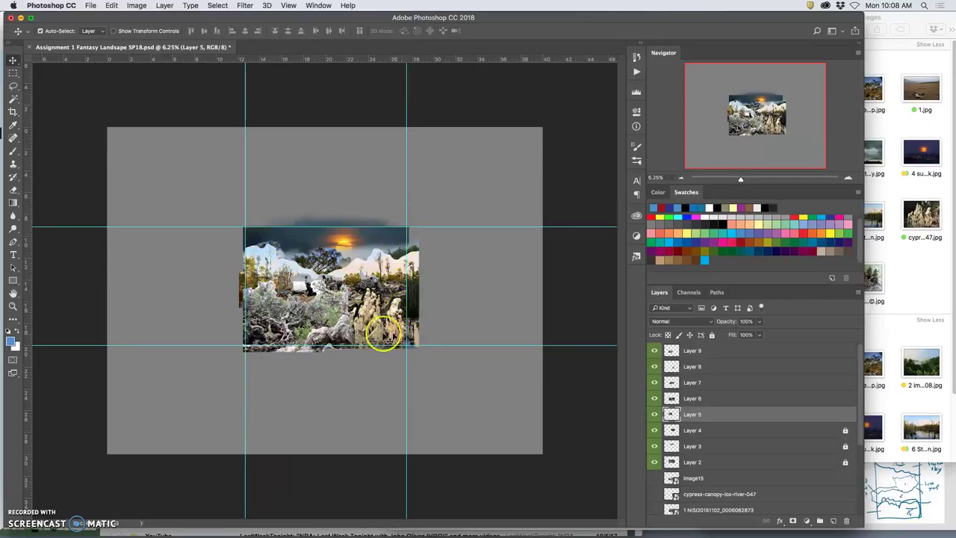
Reposition the lower horizontal guide, trying it at mid-image before placing it near the foreground's bottom edge.
key("super+equal")
key("super+equal")
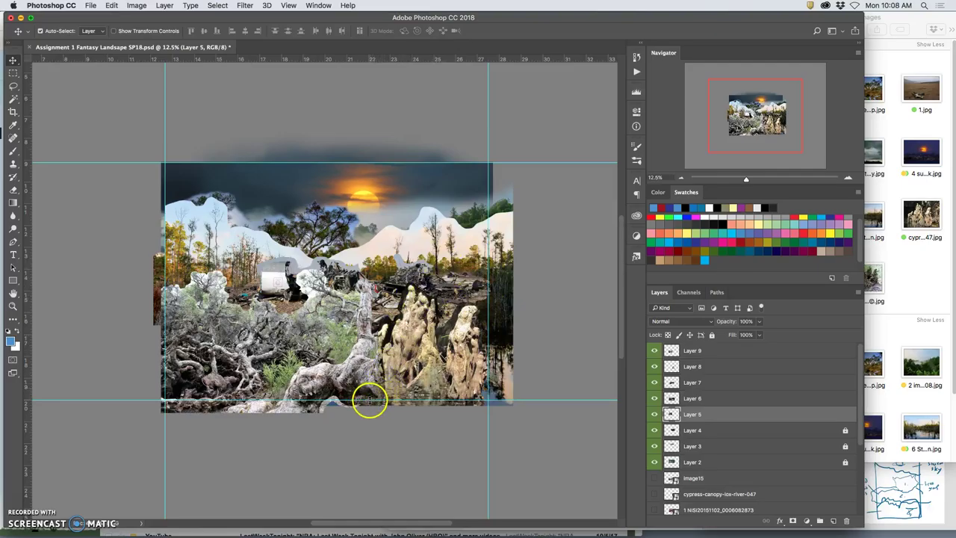
left_click_drag(370, 397, 350, 291)
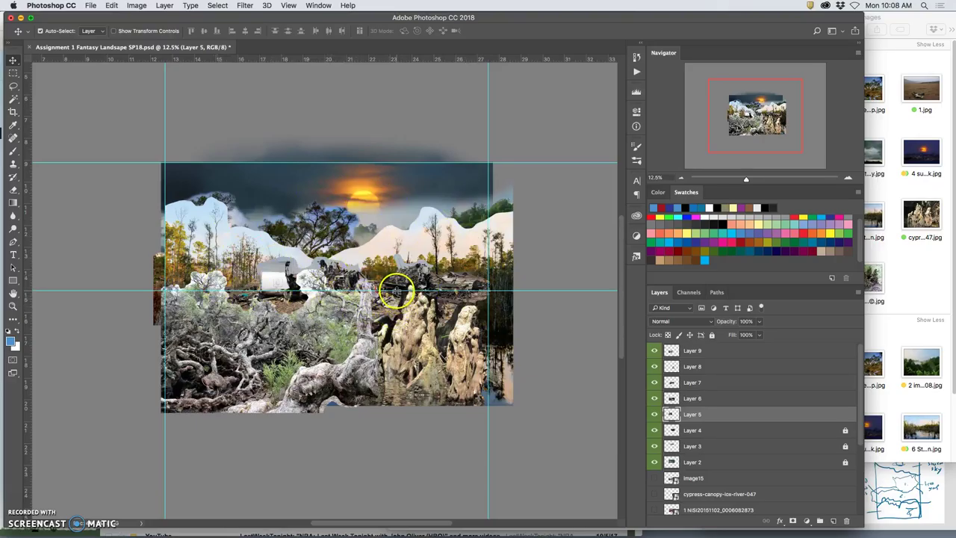
left_click_drag(396, 292, 389, 402)
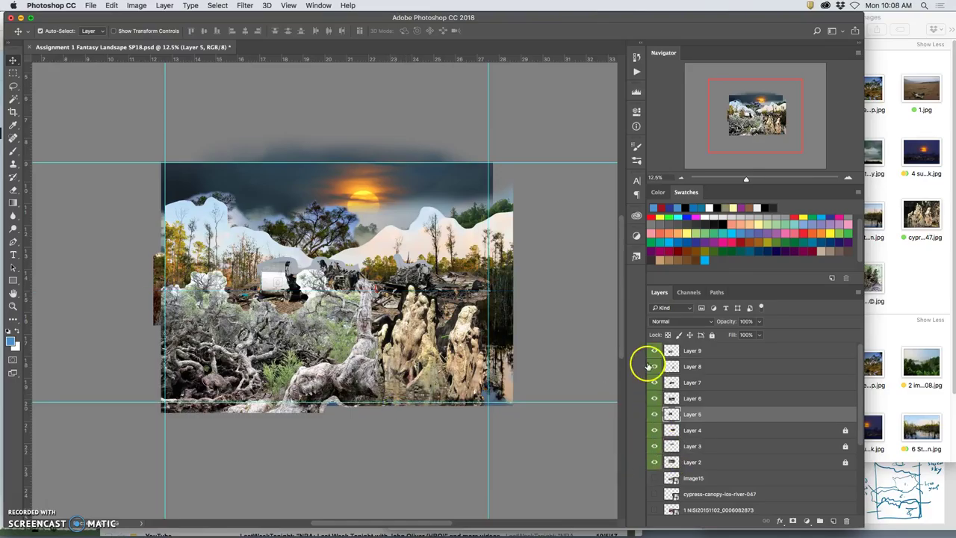
Hide Layers 6 to 9 and toggle Layer 5's visibility to compare the collage with and without the trees.
left_click_drag(654, 351, 655, 407)
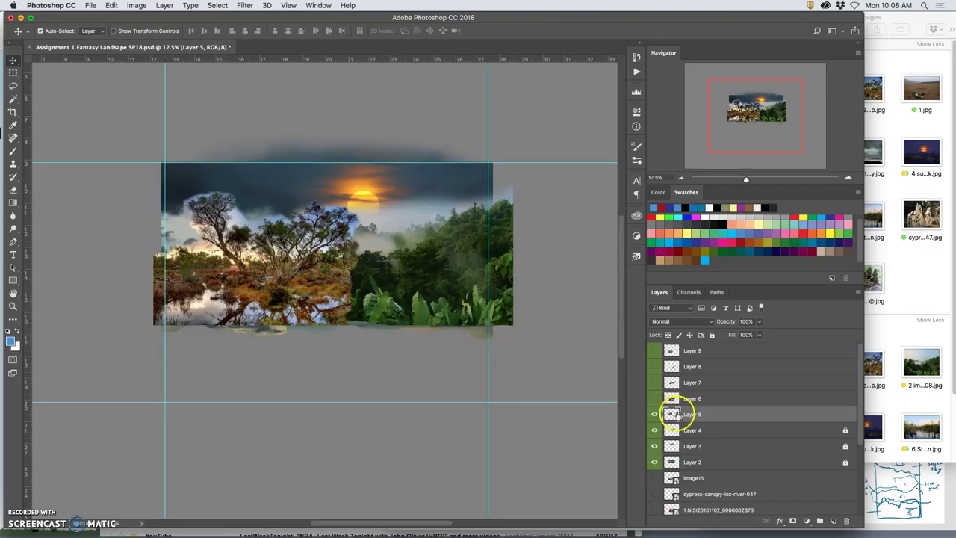
left_click(653, 416)
left_click(653, 415)
left_click(653, 415)
left_click(653, 415)
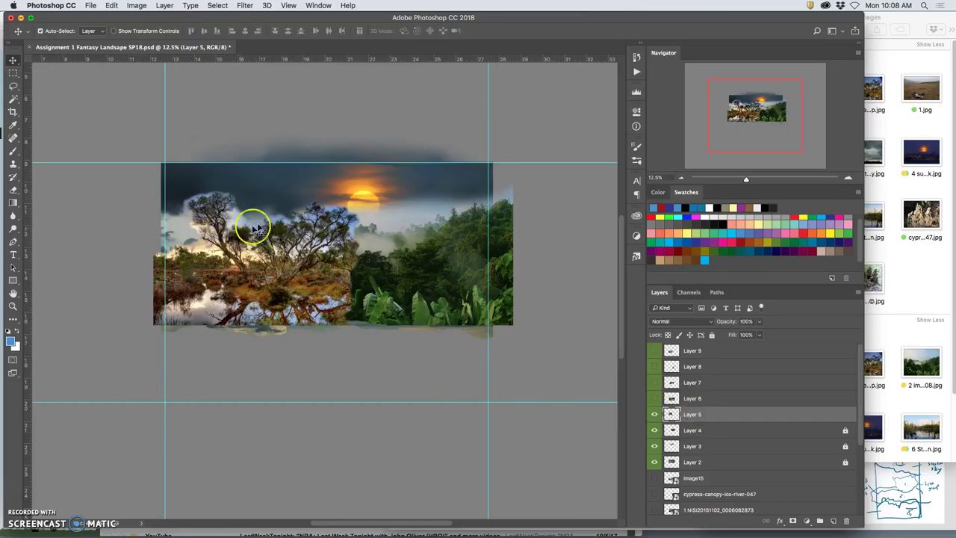
Examine up close how the trees on Layer 5 blend with the sky and jungle, toggling the layer's visibility to compare.
left_click_drag(239, 216, 250, 219)
key("super+equal")
key("super+equal")
key("super+equal")
key("super+equal")
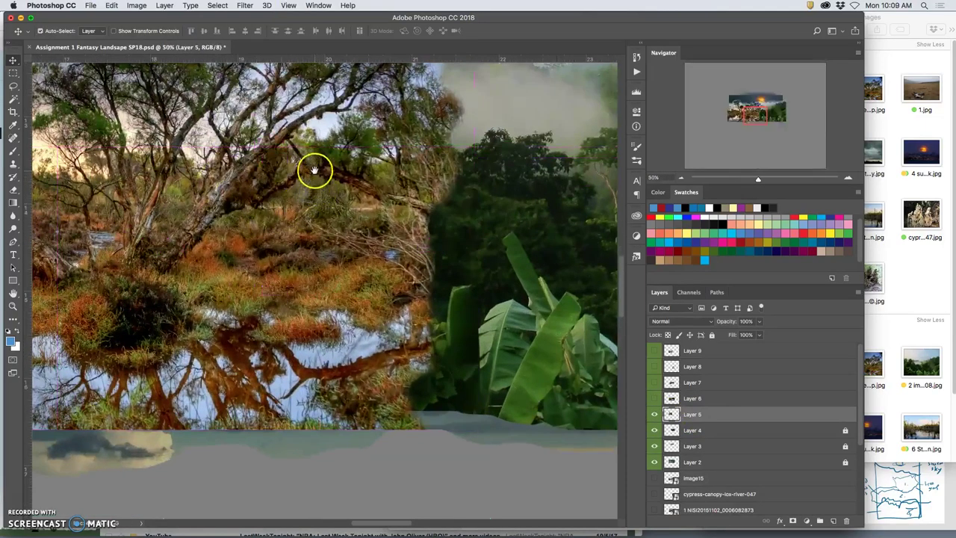
left_click_drag(315, 170, 320, 327)
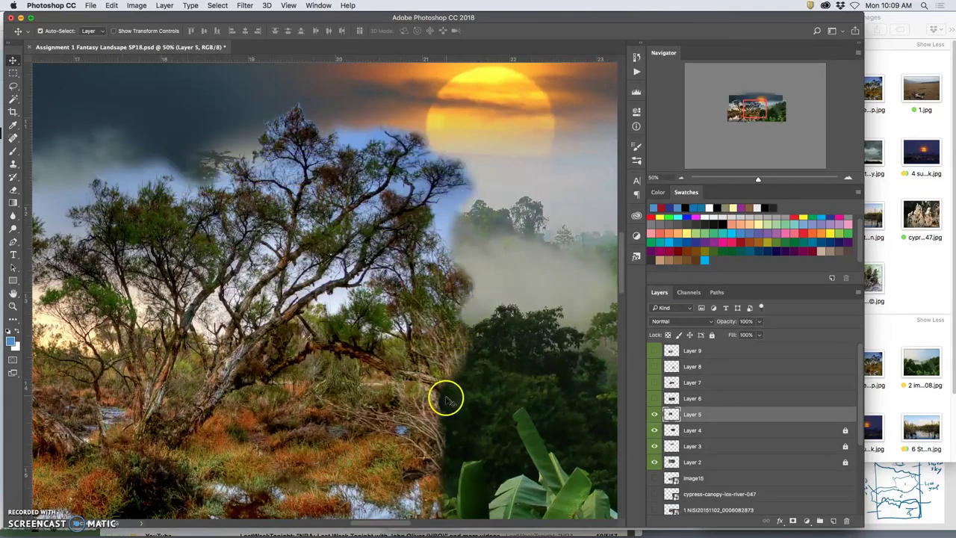
left_click_drag(222, 324, 442, 339)
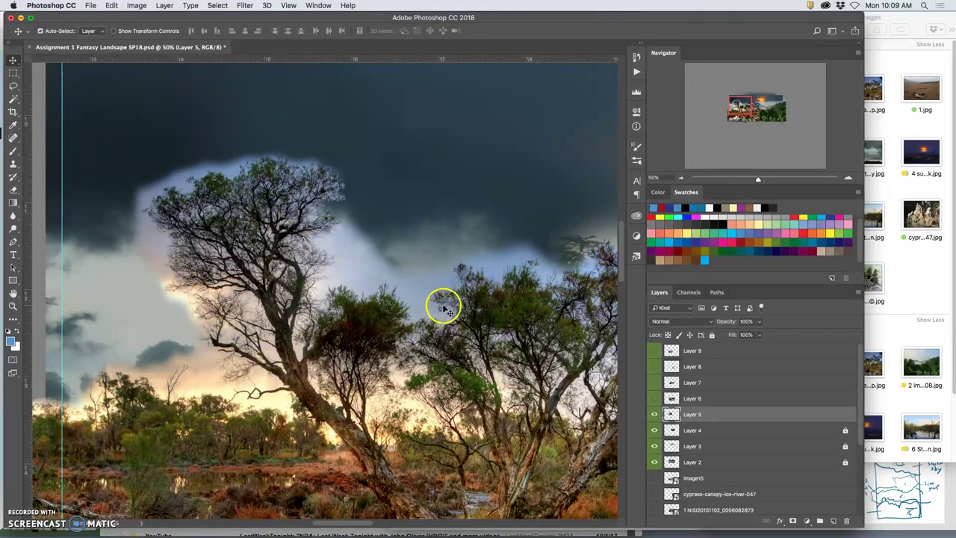
key("super+minus")
key("super+minus")
left_click_drag(453, 284, 326, 206)
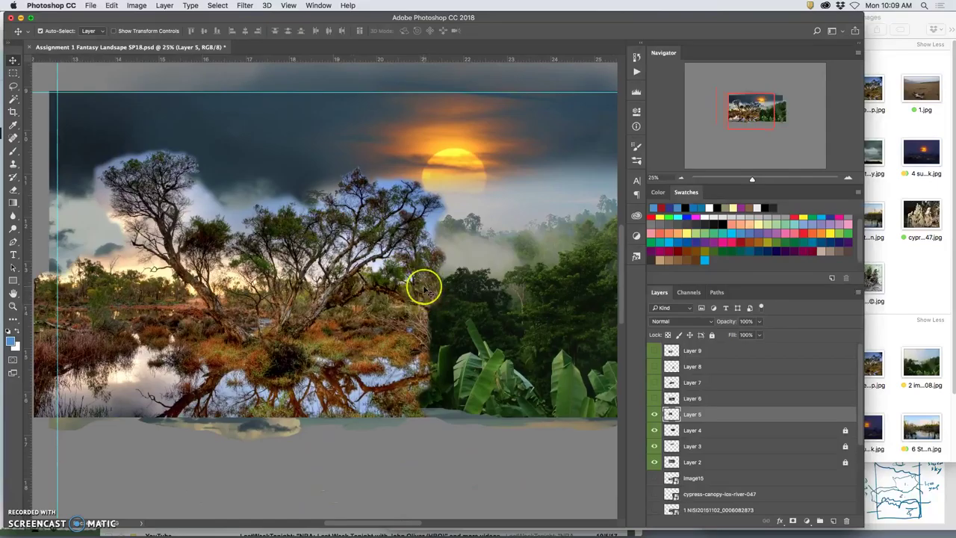
left_click(654, 414)
left_click(654, 414)
left_click(655, 413)
left_click(654, 414)
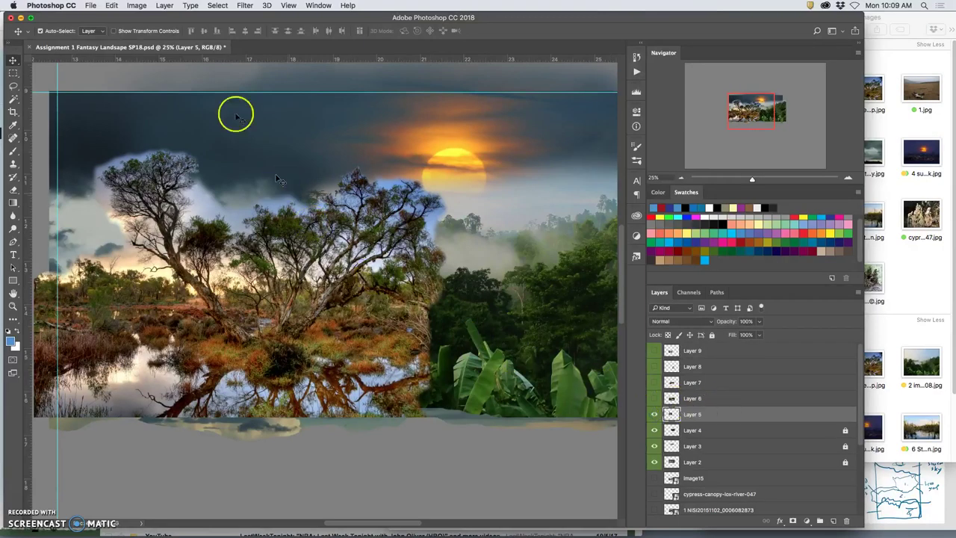
Darken Layer 5 with a Levels adjustment, using a midtone input of 0.95 and a white output level of 221.
left_click(138, 6)
mouse_move(175, 33)
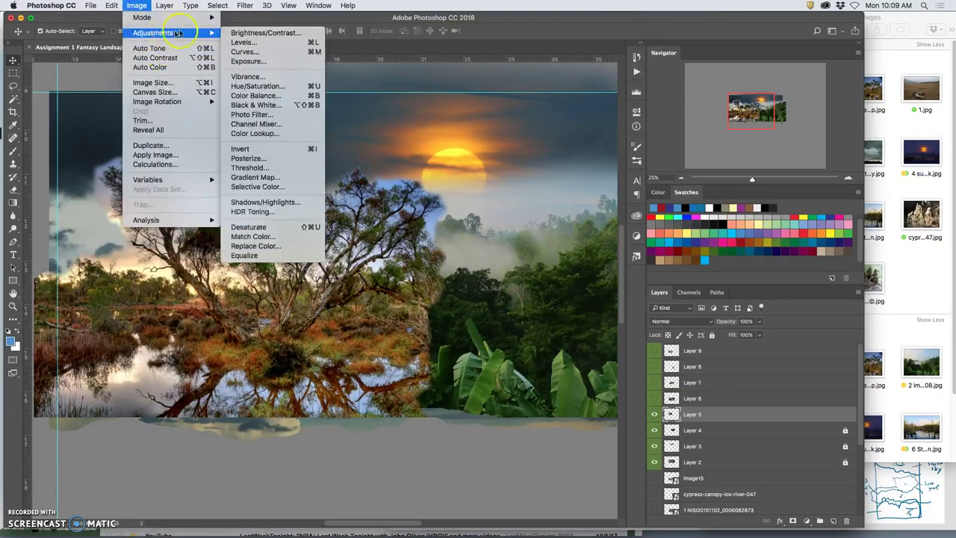
left_click(255, 44)
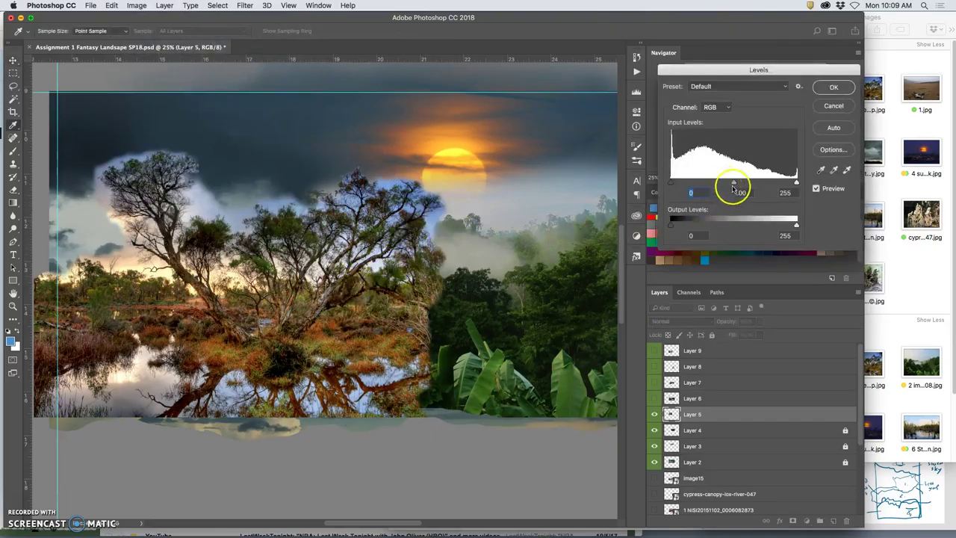
mouse_move(731, 185)
left_mouse_down()
mouse_move(699, 192)
mouse_move(735, 192)
left_mouse_up()
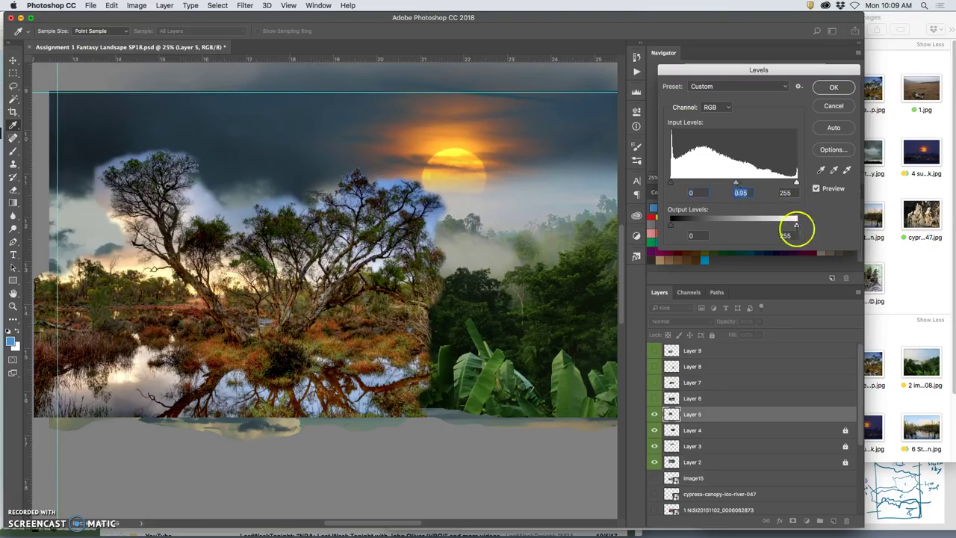
left_click_drag(786, 226, 756, 233)
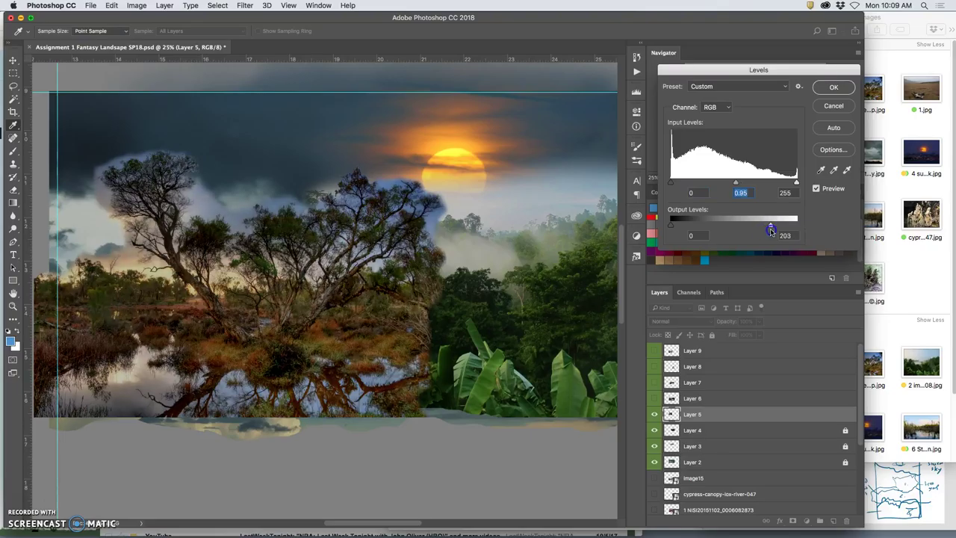
left_click_drag(775, 229, 782, 227)
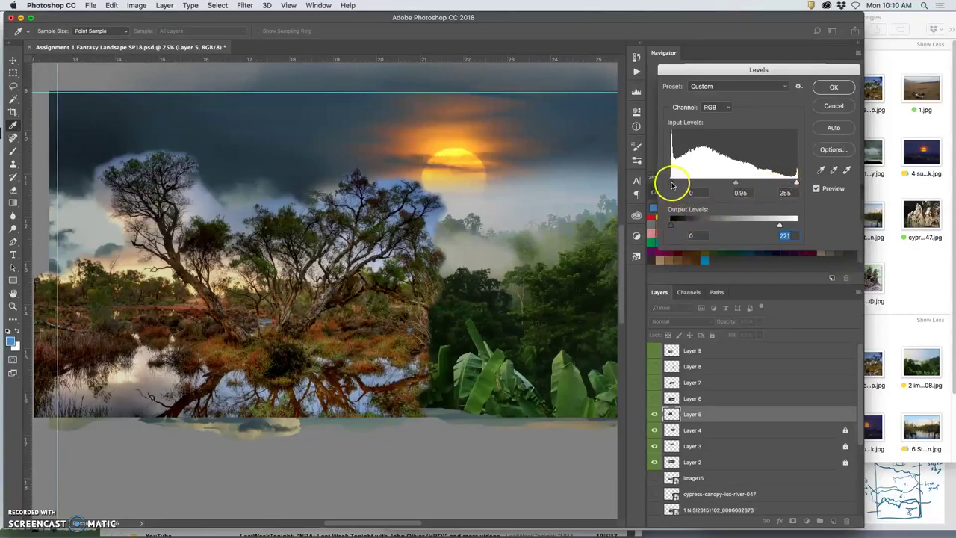
mouse_move(675, 186)
left_mouse_down()
mouse_move(696, 186)
mouse_move(671, 186)
left_mouse_up()
mouse_move(668, 224)
left_mouse_down()
mouse_move(686, 227)
mouse_move(670, 224)
left_mouse_up()
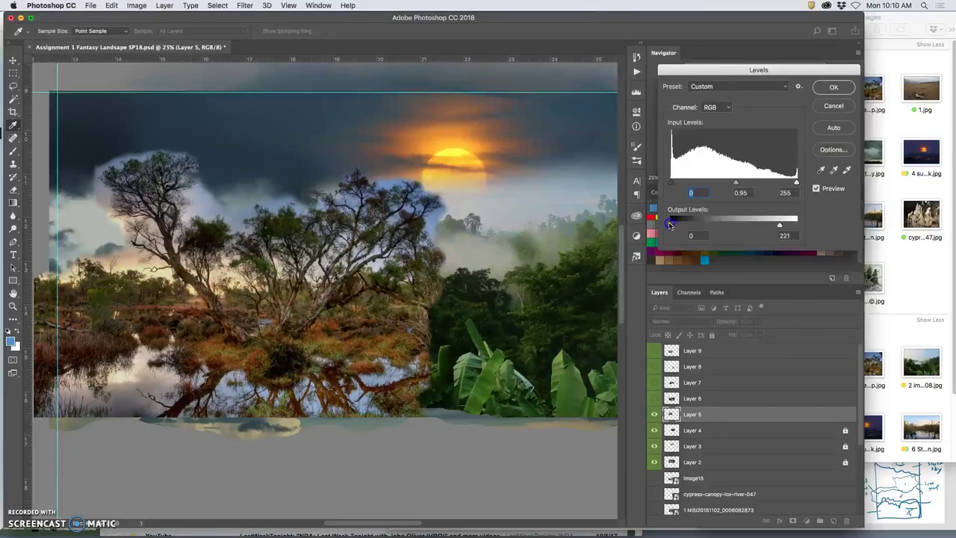
left_click(834, 89)
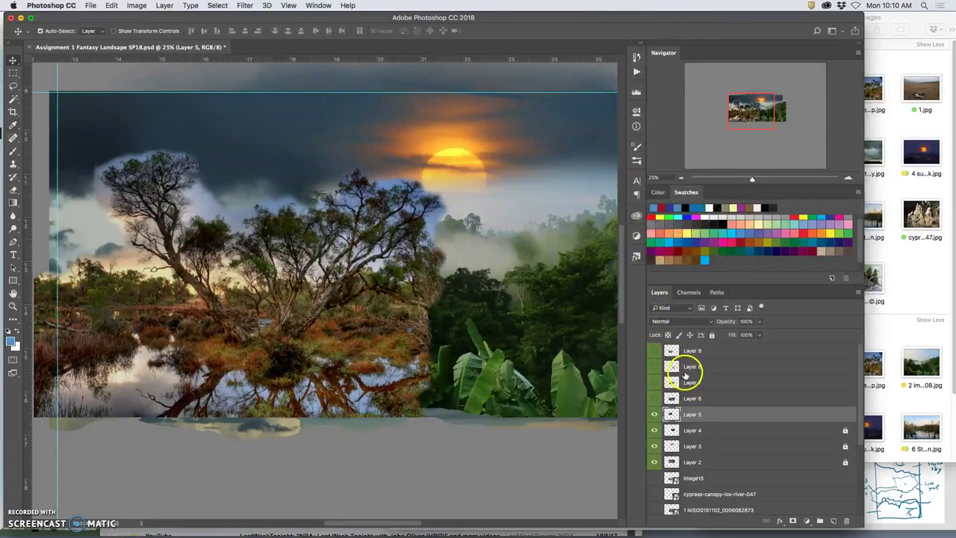
Compare Layer 5 before and after the Levels adjustment by repeatedly undoing and redoing it.
key("super+z")
key("super+z")
key("super+z")
key("super+z")
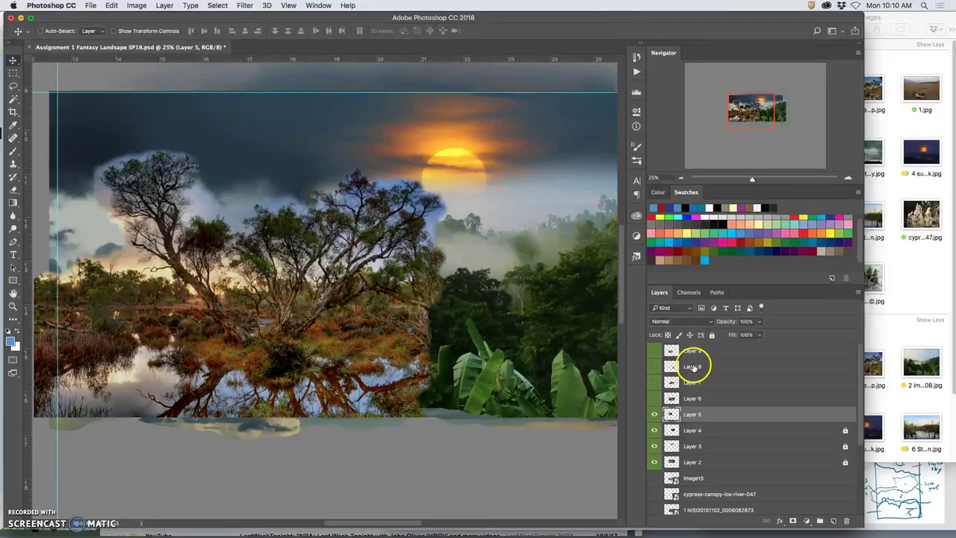
key("super+z")
key("super+z")
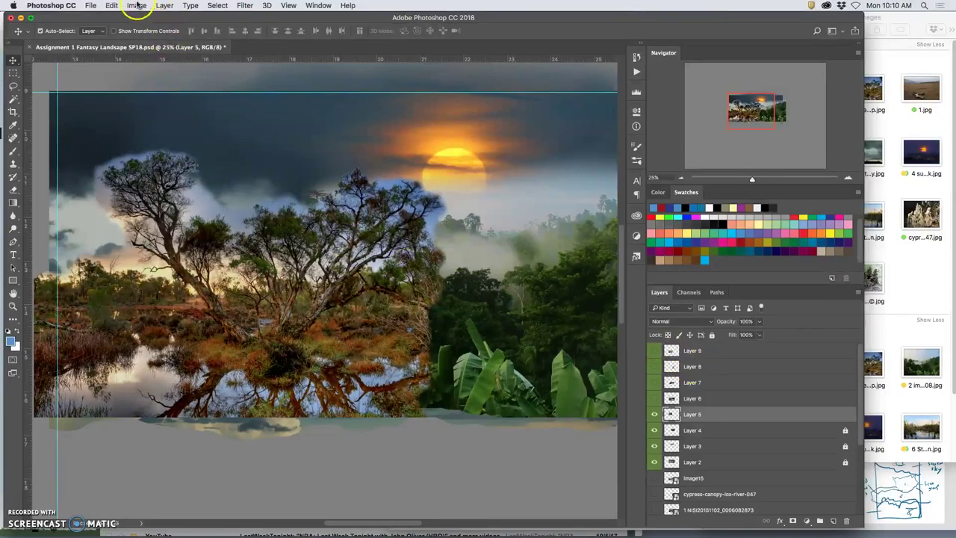
Apply Color Balance to Layer 5 with midtones -26, 0, +15 and shadows +8, 0, +11, and compare before and after.
left_click(137, 6)
mouse_move(143, 33)
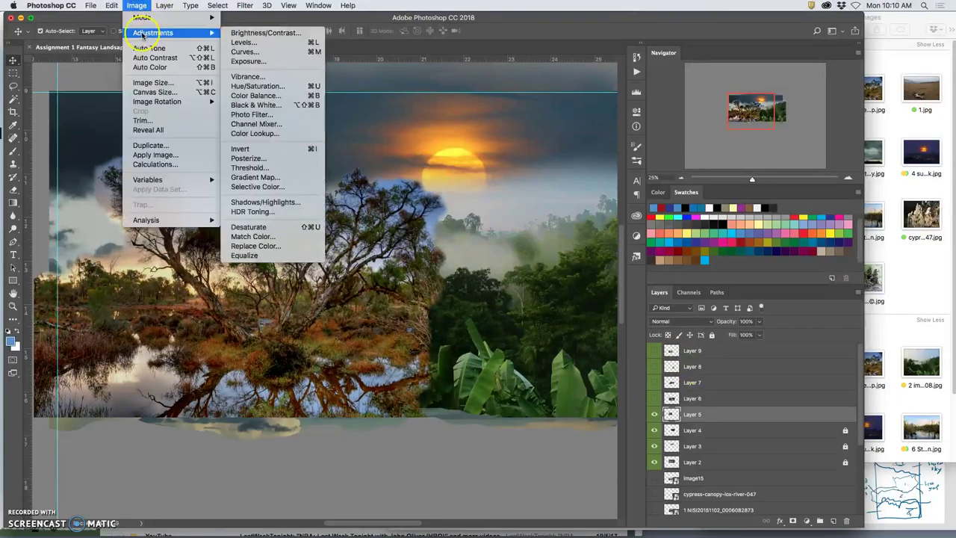
left_click(253, 96)
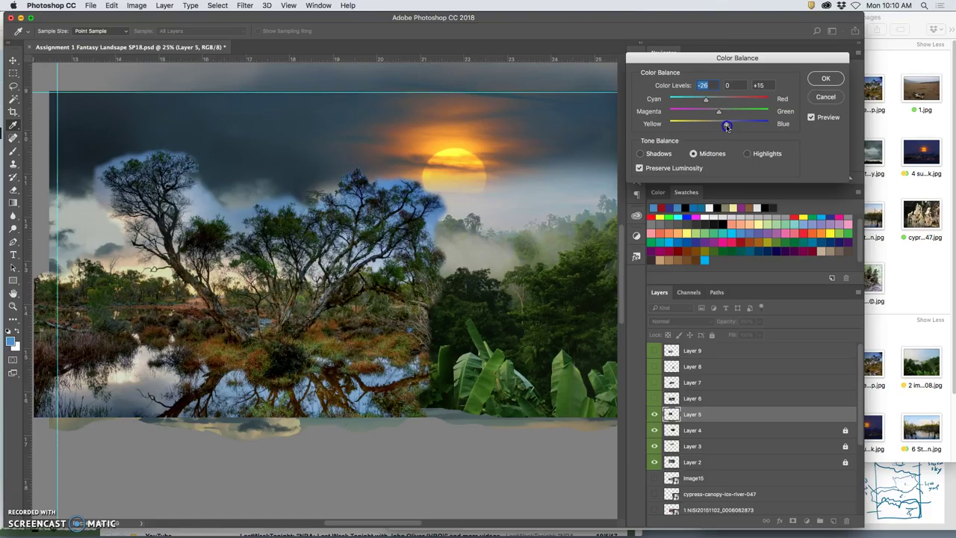
left_click(725, 126)
left_click_drag(718, 121, 726, 127)
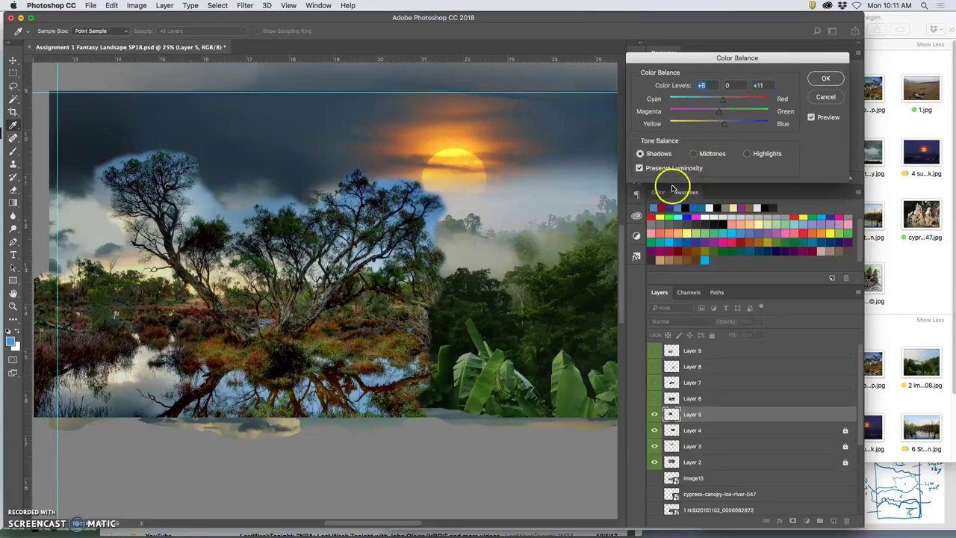
left_click(825, 80)
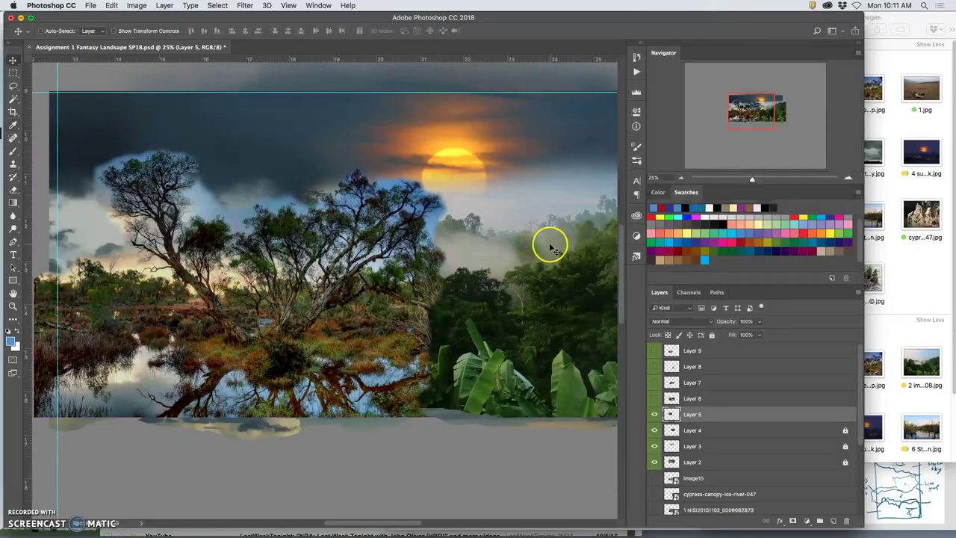
key("super+z")
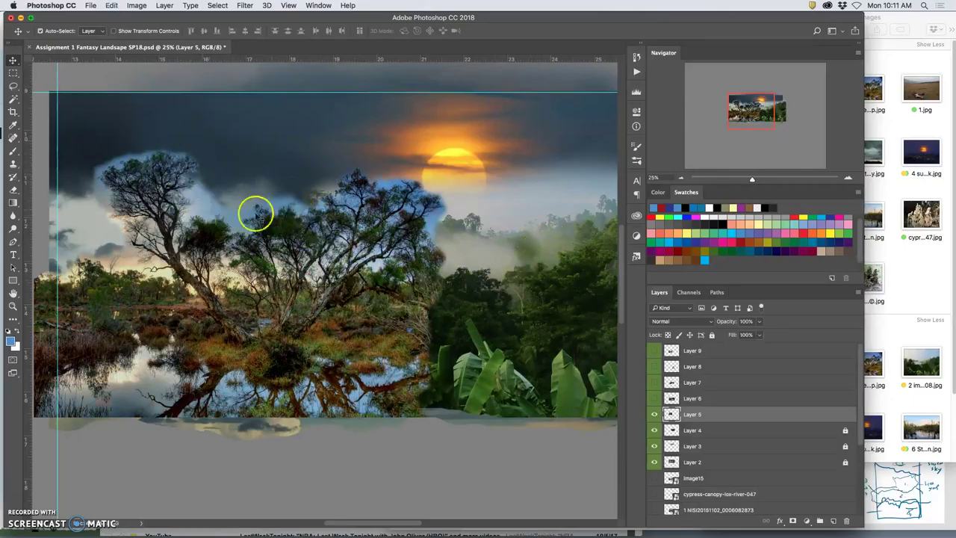
Select the blue sky showing through the trees on Layer 5 using the Magic Wand with Contiguous turned off.
left_click(13, 98)
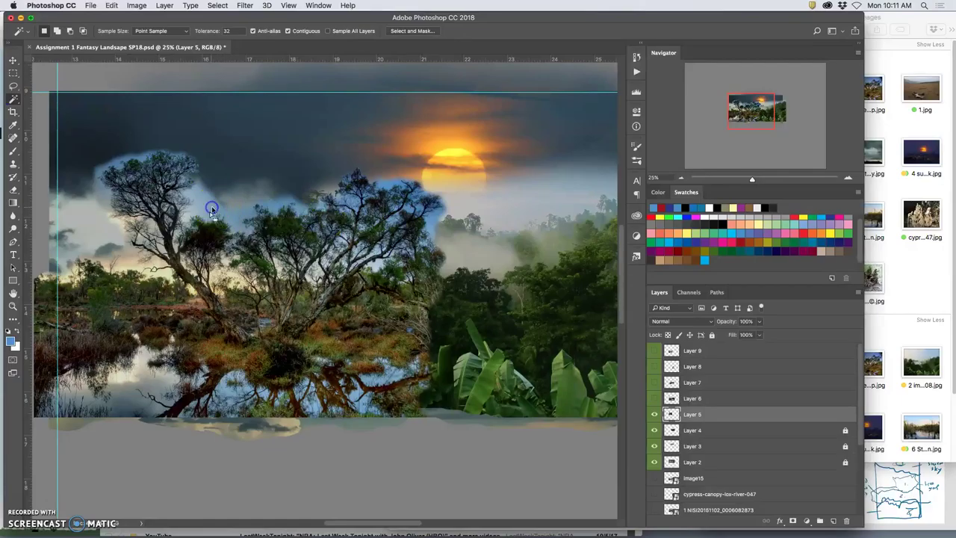
left_click(241, 191)
left_click(288, 31)
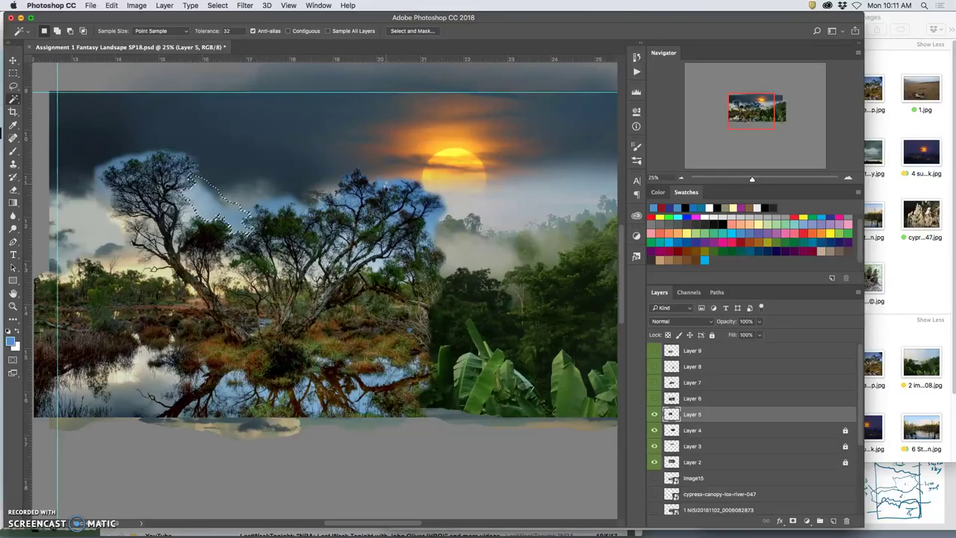
left_click(389, 189)
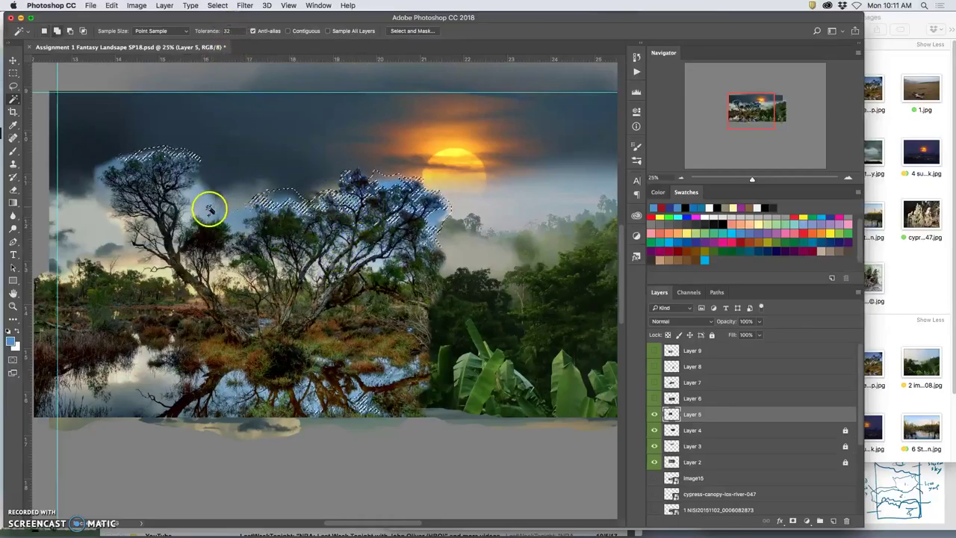
left_click(207, 210)
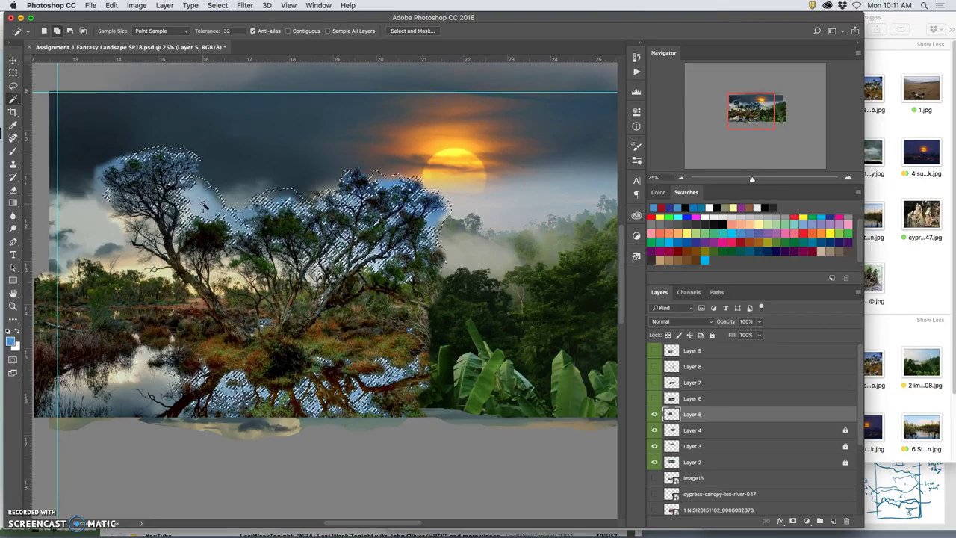
Add the remaining sky patches around the left tree and the water reflections to the Magic Wand selection.
left_click(175, 196)
left_click(87, 206)
left_click(98, 189)
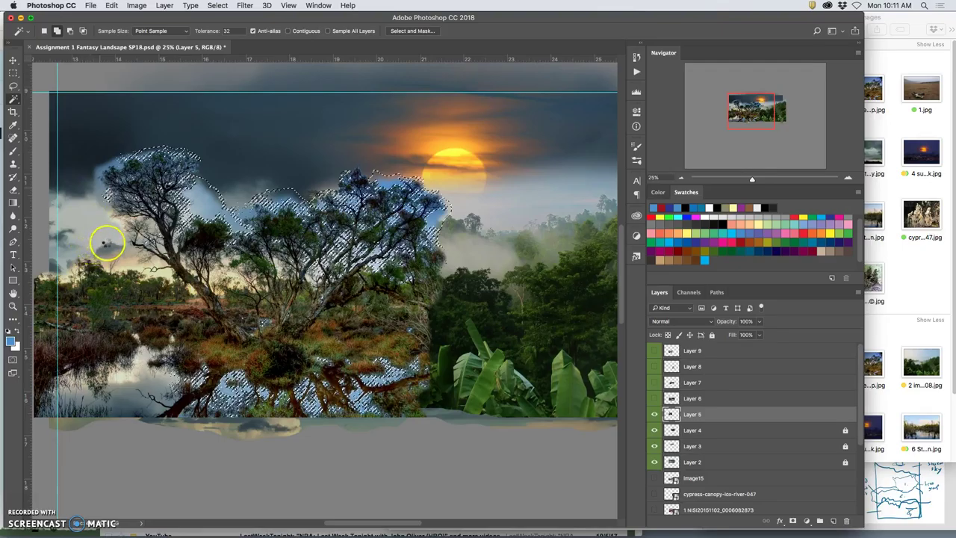
left_click(105, 245)
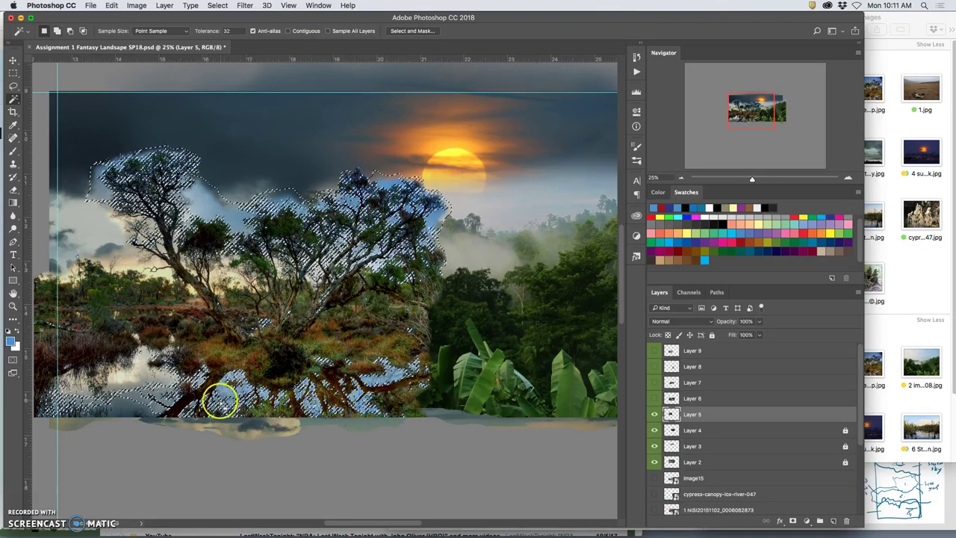
left_click(331, 388)
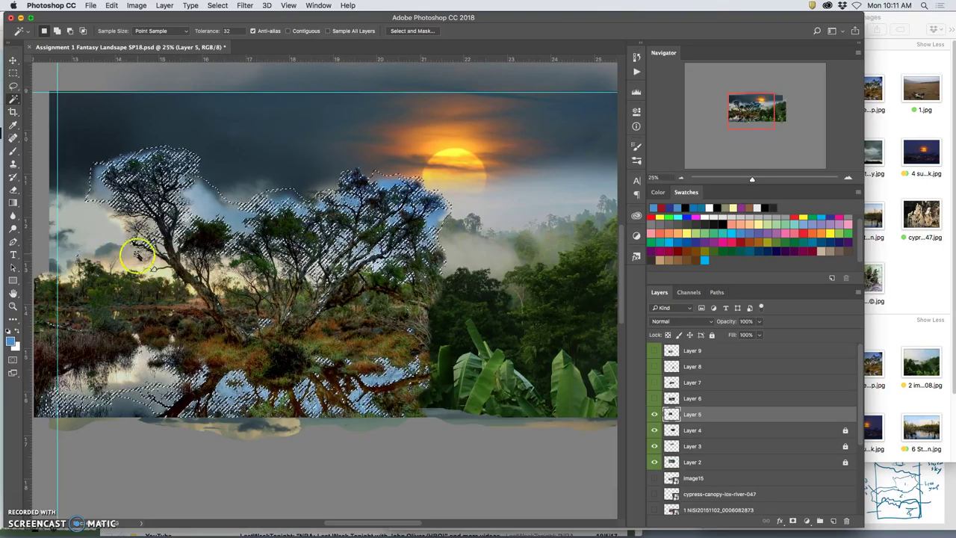
left_click(120, 407)
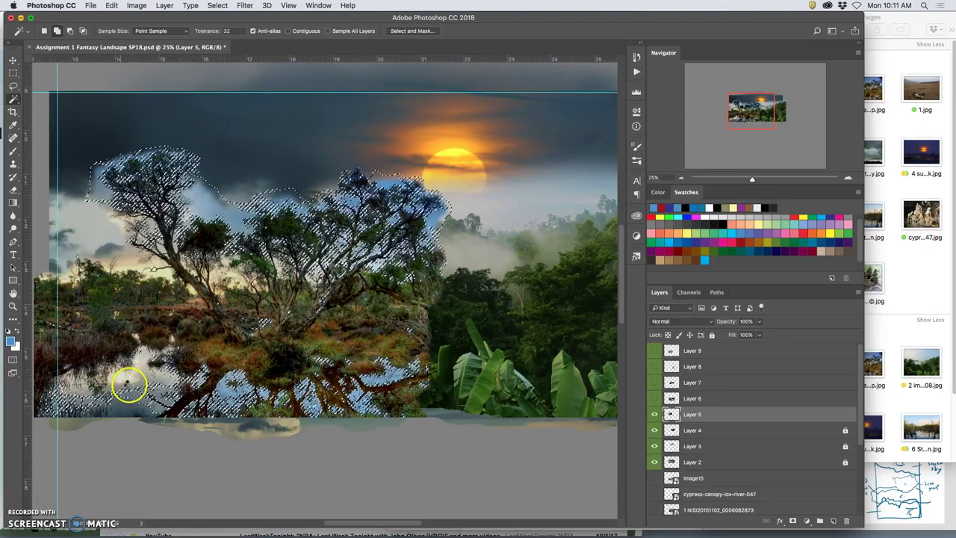
left_click(142, 363)
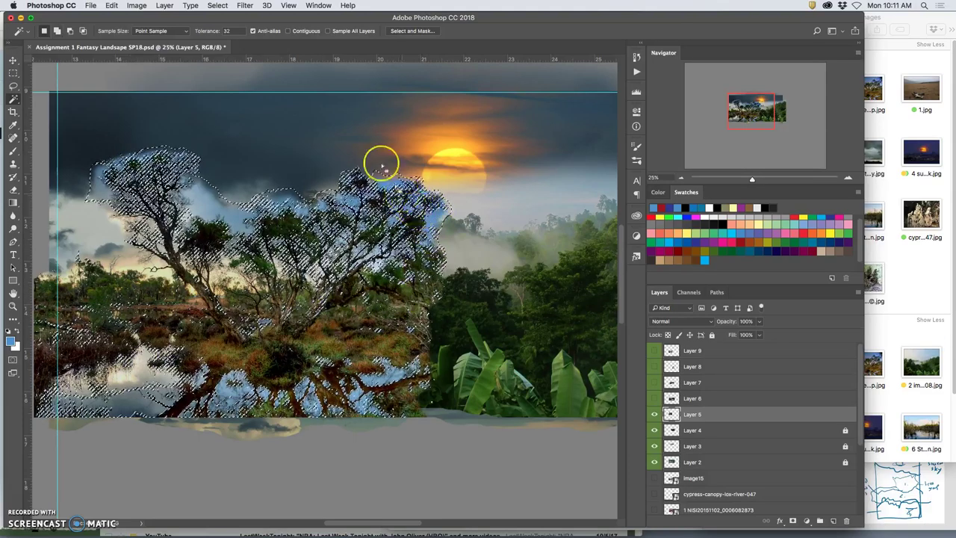
Darken the selected sky and water on Layer 5 with Levels, using midtone input 0.68 and white output 240.
left_click(137, 5)
mouse_move(153, 33)
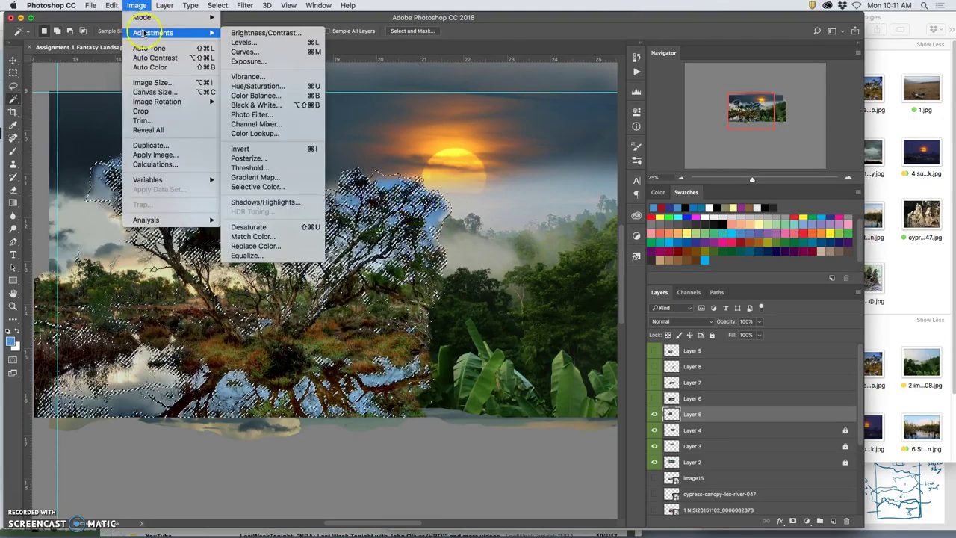
left_click(248, 43)
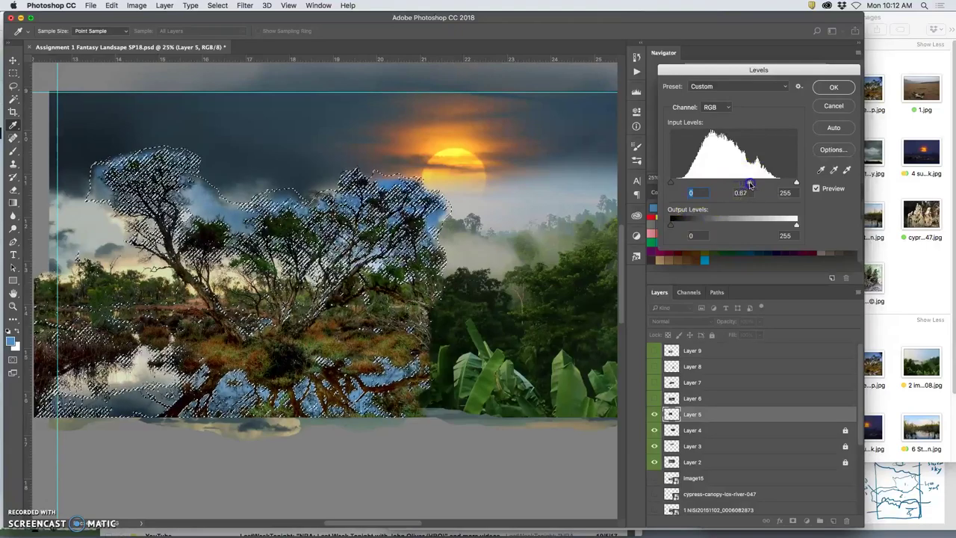
left_click_drag(756, 185, 760, 183)
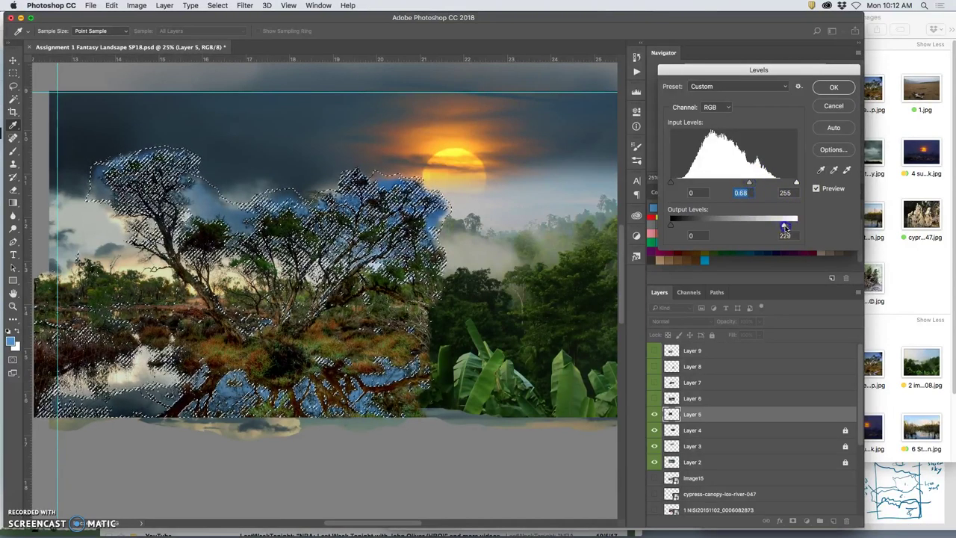
left_click_drag(789, 226, 789, 226)
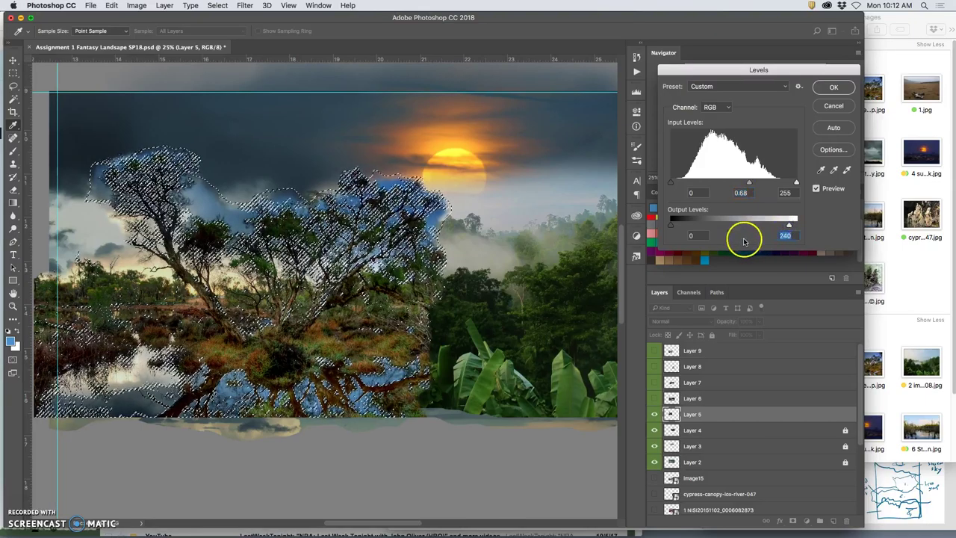
left_click(835, 87)
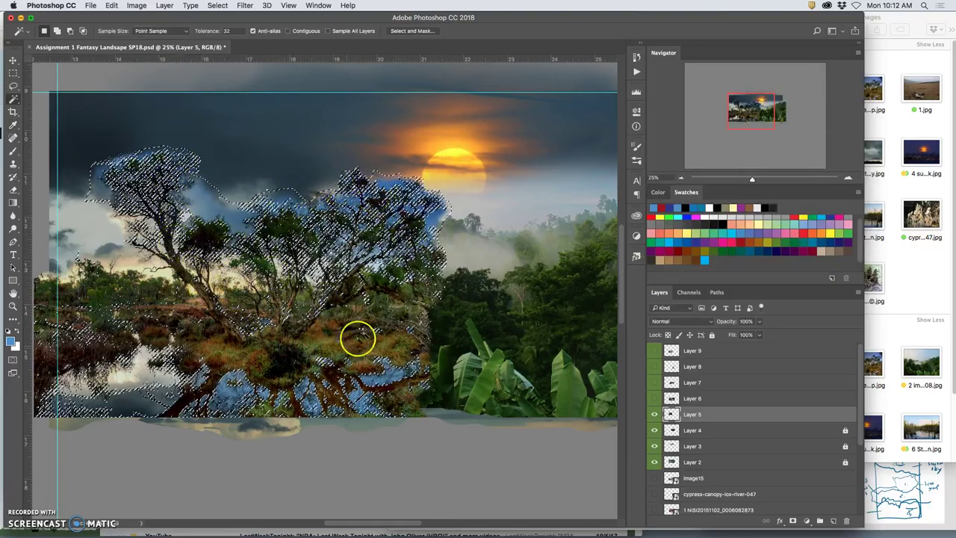
Apply Color Balance to the selected sky and water with midtones +27, +27, +23.
left_click(135, 5)
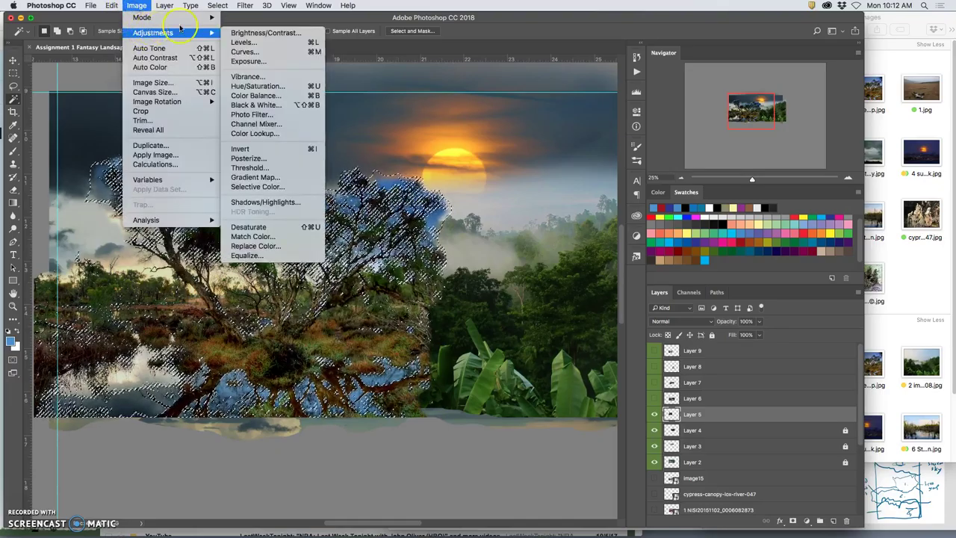
mouse_move(209, 32)
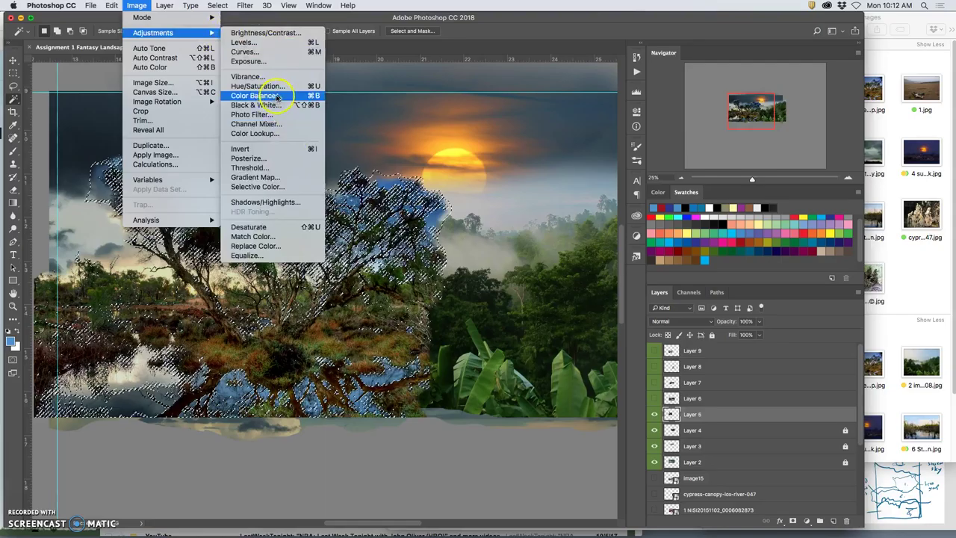
left_click(251, 95)
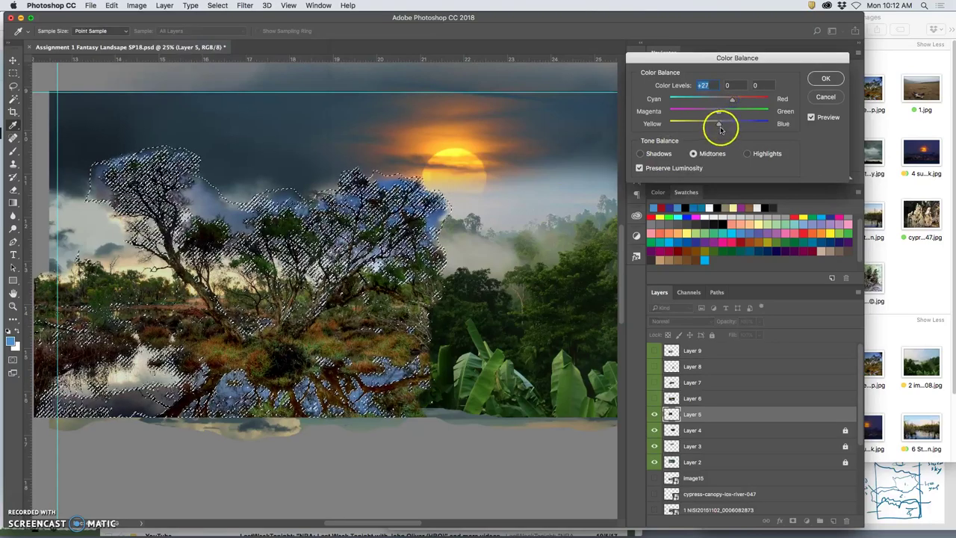
mouse_move(718, 123)
left_mouse_down()
mouse_move(729, 125)
mouse_move(719, 112)
left_mouse_up()
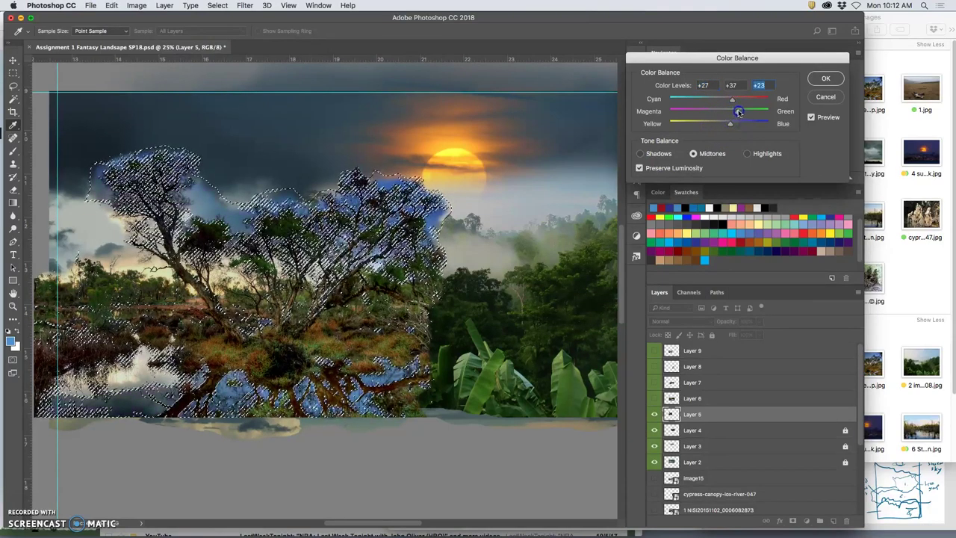
left_click_drag(733, 111, 732, 111)
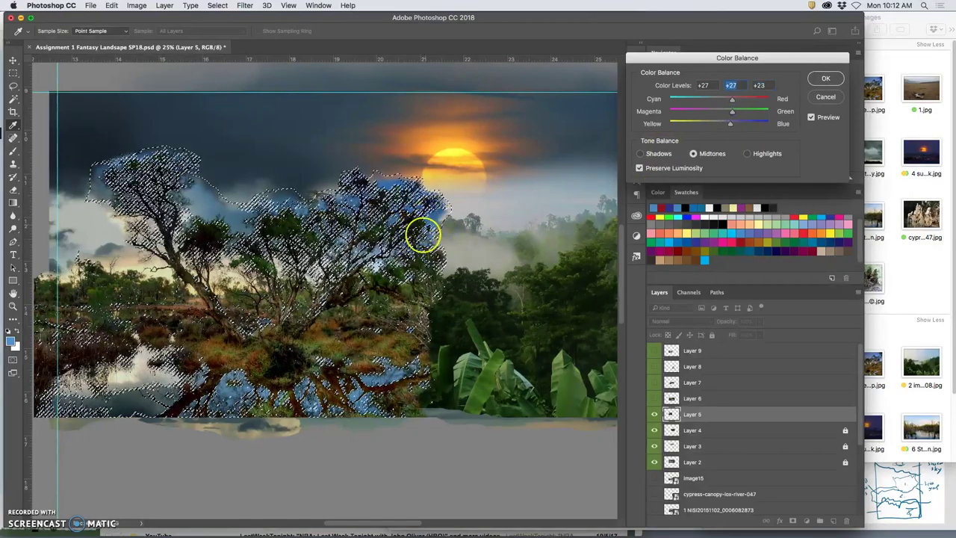
key("Return")
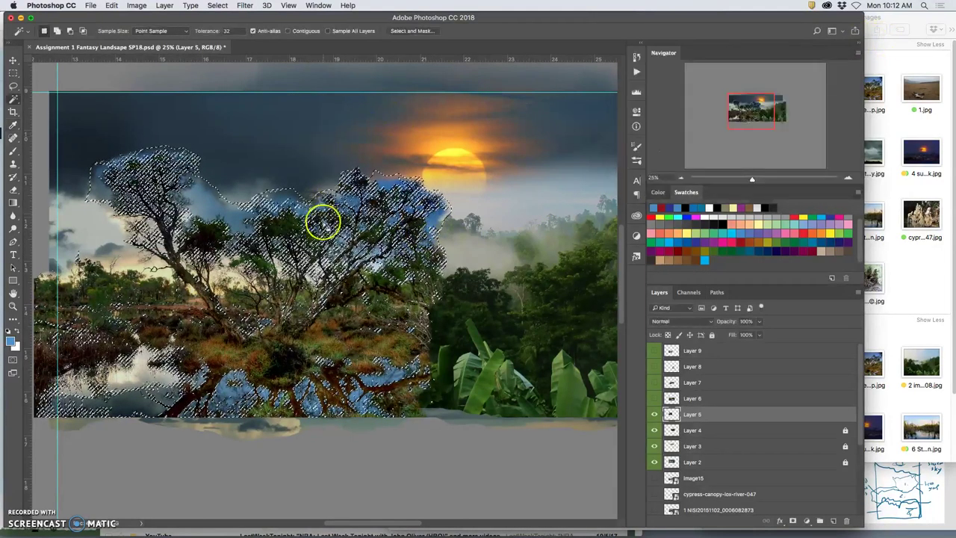
Inspect the treetops up close, and reduce the selected sky and water's saturation to -51 with Hue/Saturation.
key("super+plus")
key("super+plus")
key("super+plus")
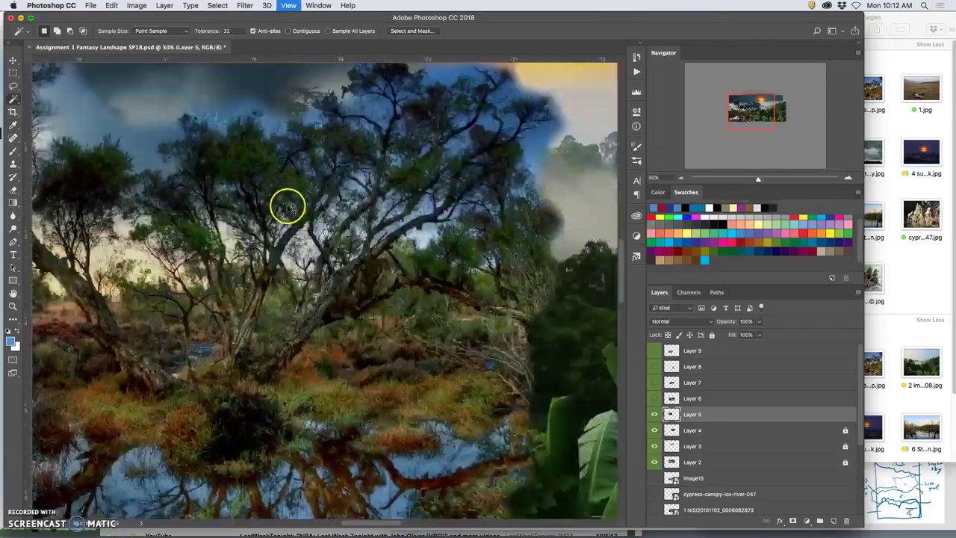
left_click_drag(359, 209, 342, 335)
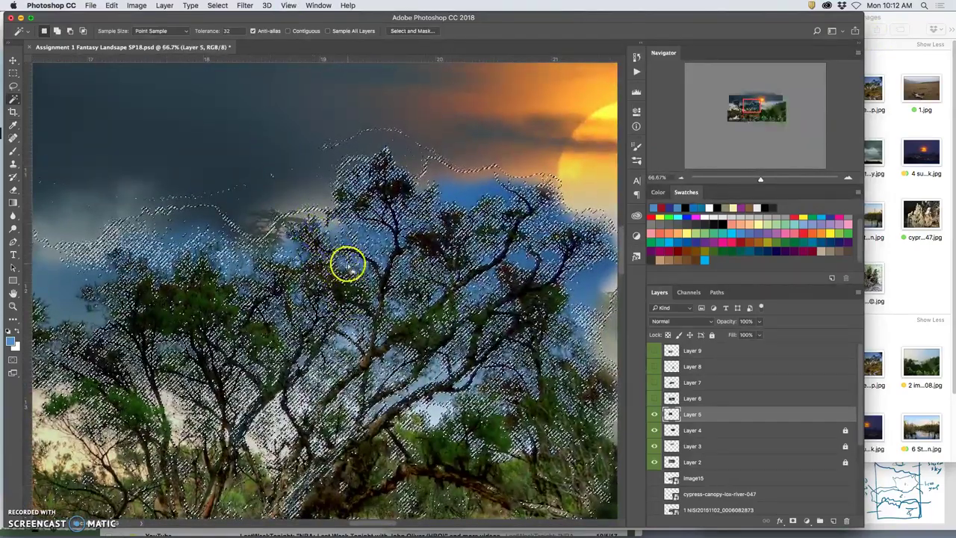
scroll(391, 238, "down", 1)
scroll(390, 238, "down", 2)
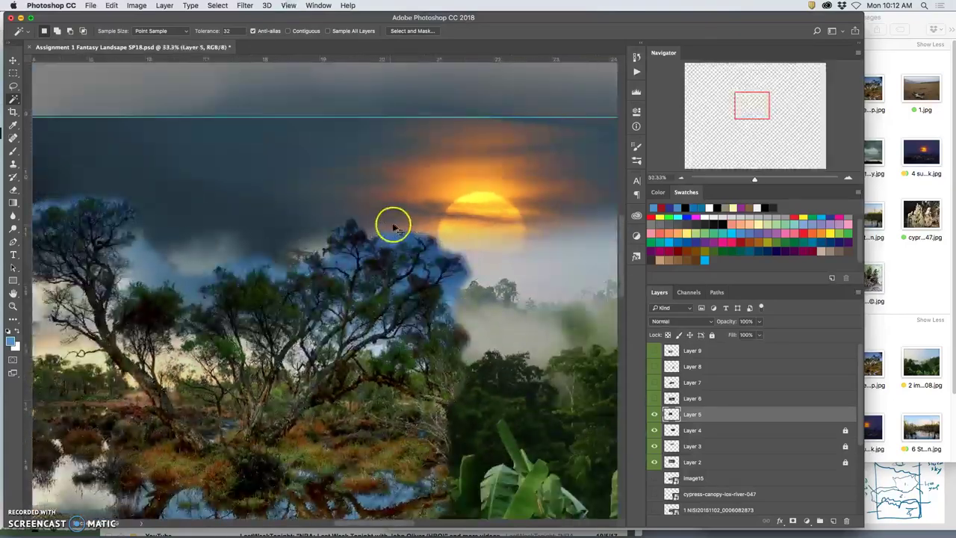
left_click_drag(376, 237, 437, 154)
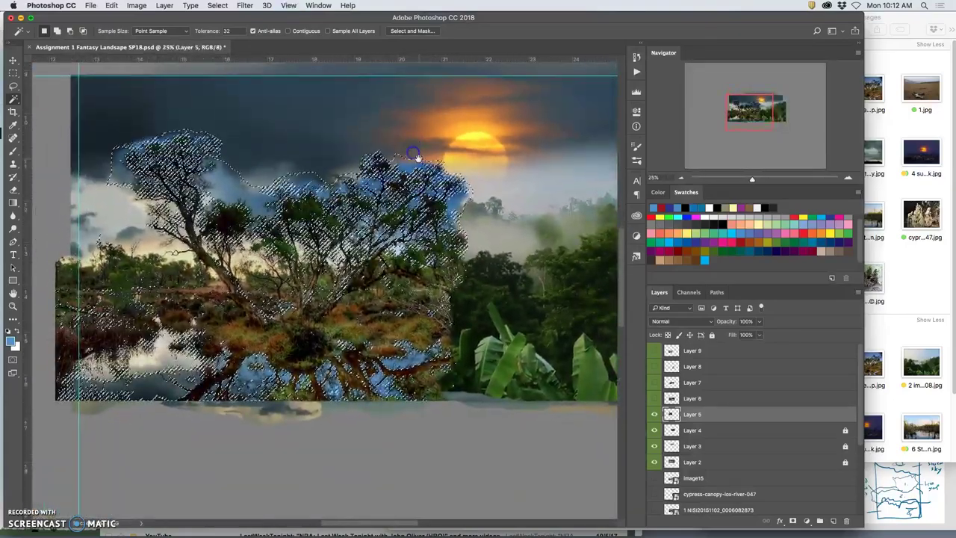
left_click(135, 5)
mouse_move(149, 33)
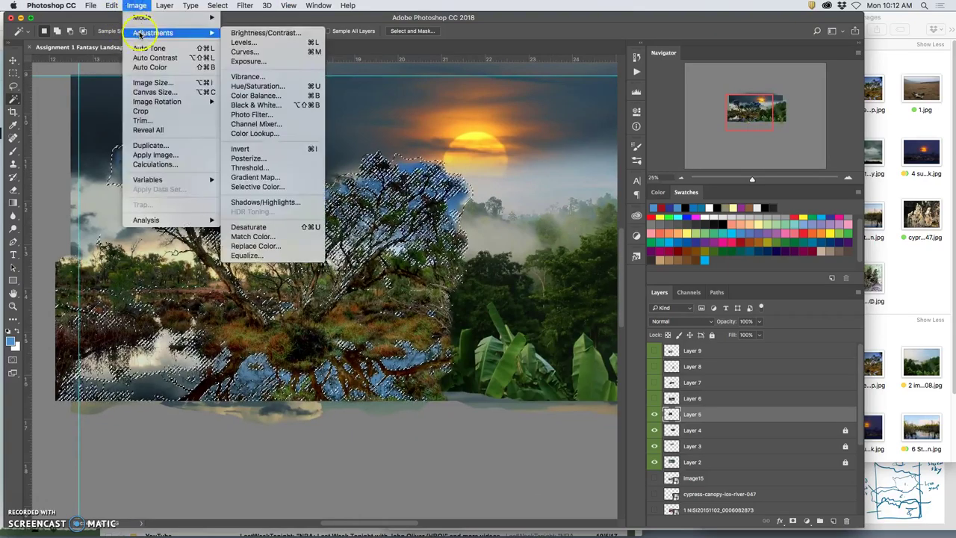
left_click(268, 86)
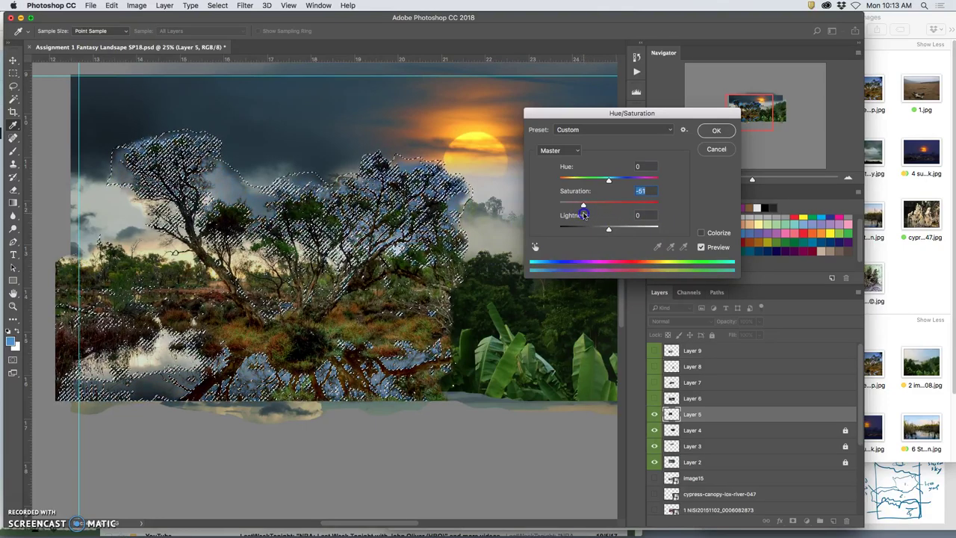
left_click(717, 131)
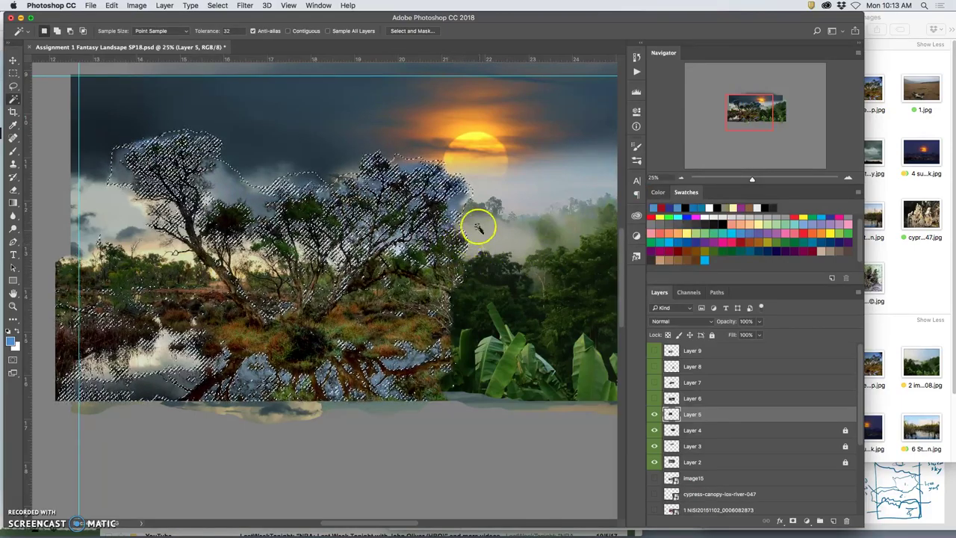
Darken the selected sky and water further with Levels, using midtone input 0.87 and white output 236.
left_click(165, 6)
mouse_move(137, 5)
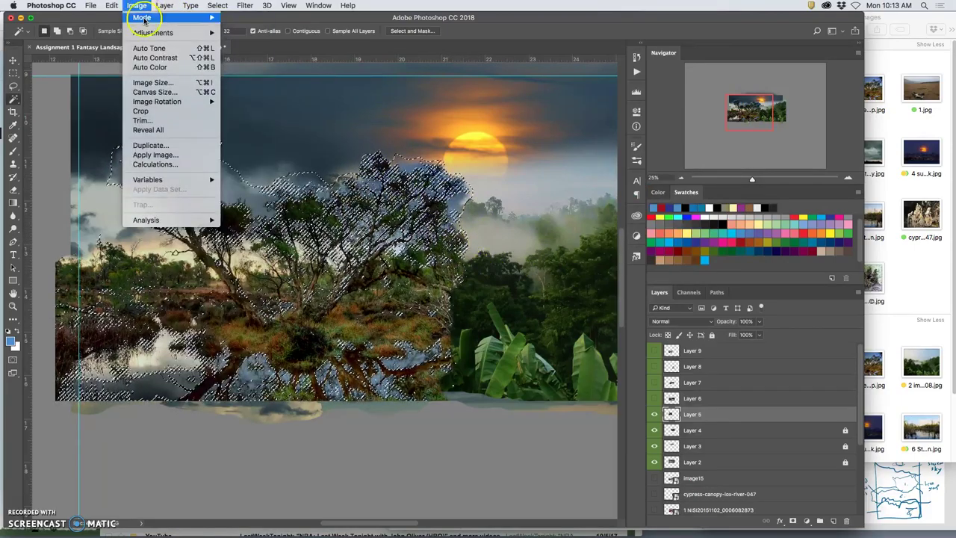
mouse_move(153, 33)
left_click(242, 42)
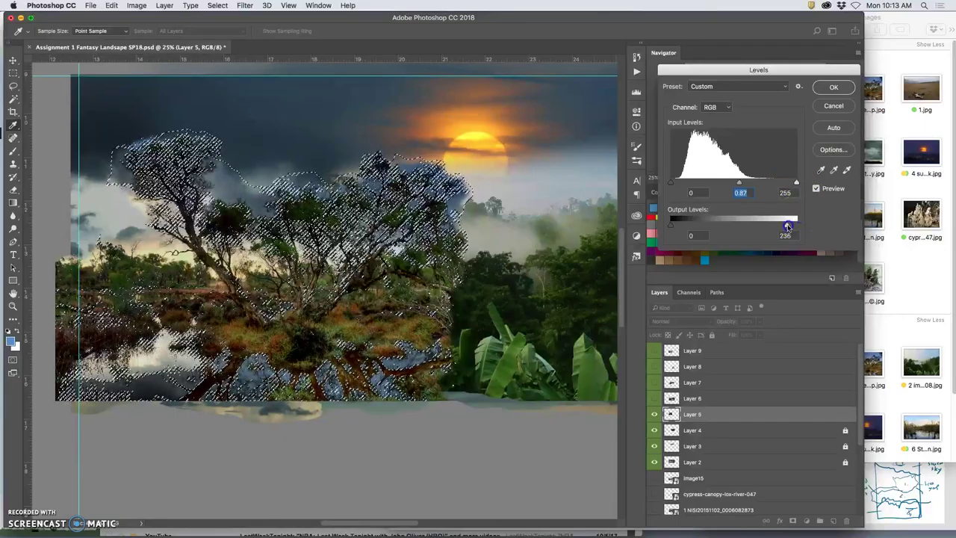
left_click(834, 88)
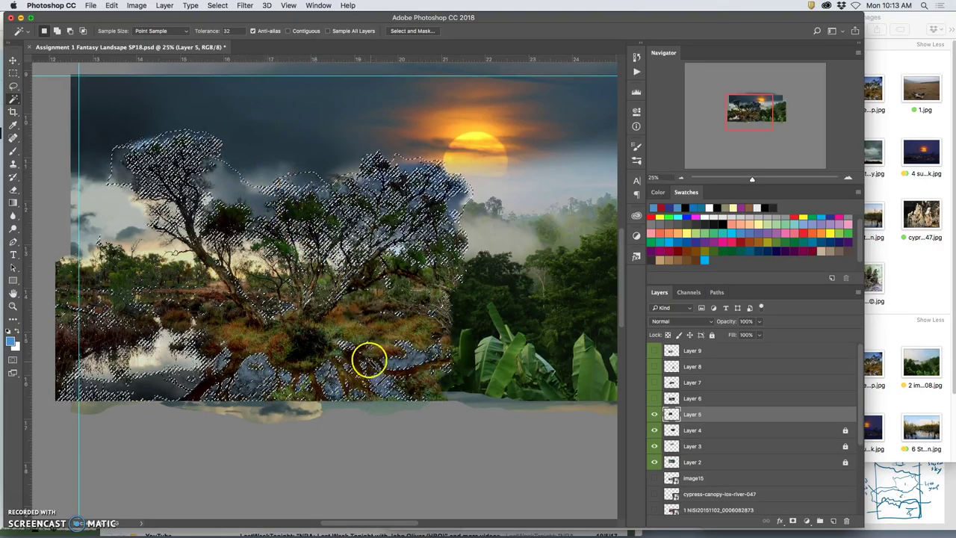
Set up the Eraser with a soft 284 px brush at 80% opacity for the selected sky around Layer 5's treetops.
key("super+plus")
key("super+plus")
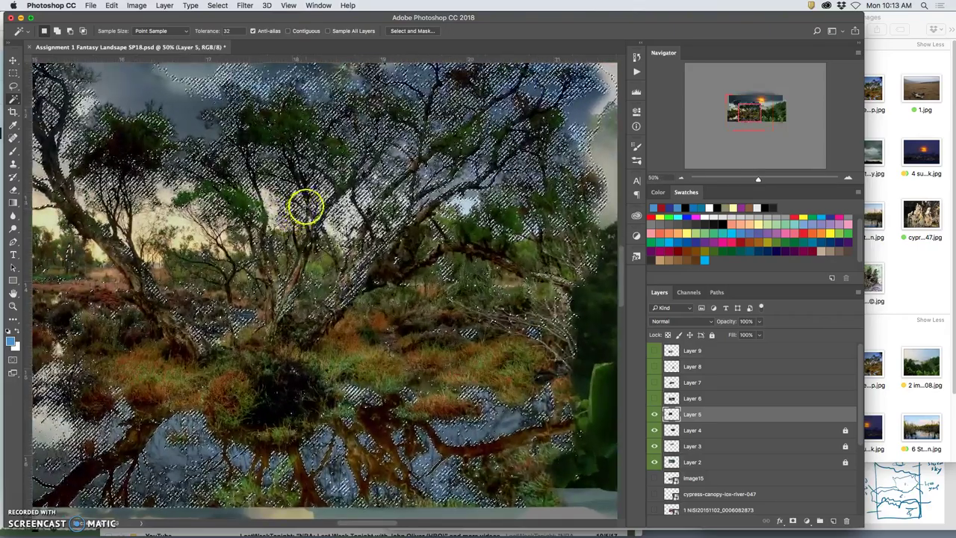
left_click_drag(296, 152, 358, 307)
left_click_drag(402, 251, 271, 242)
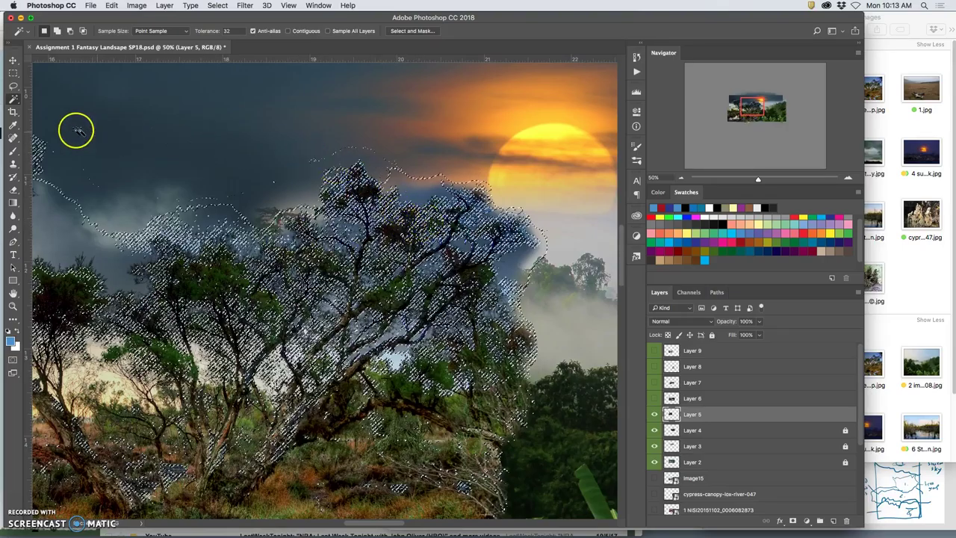
left_click(14, 189)
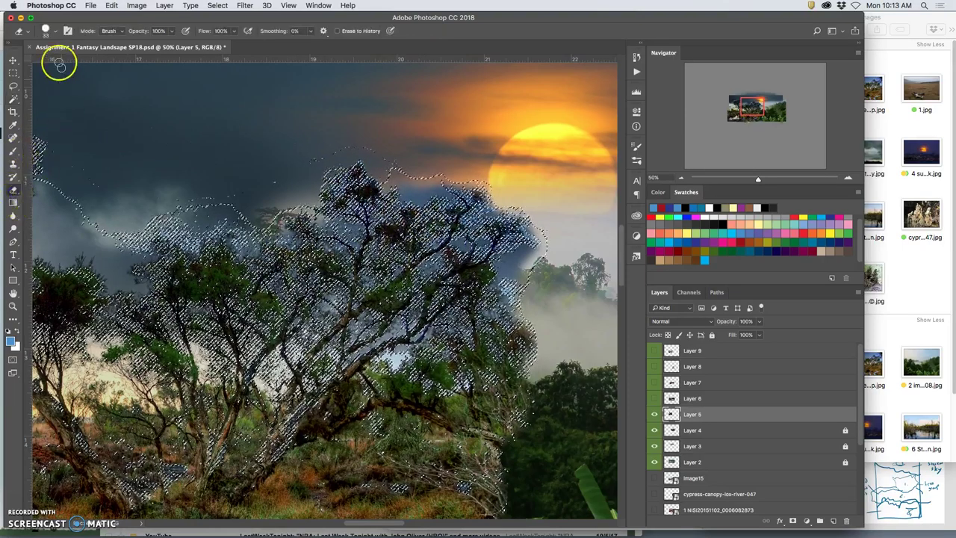
left_click(49, 31)
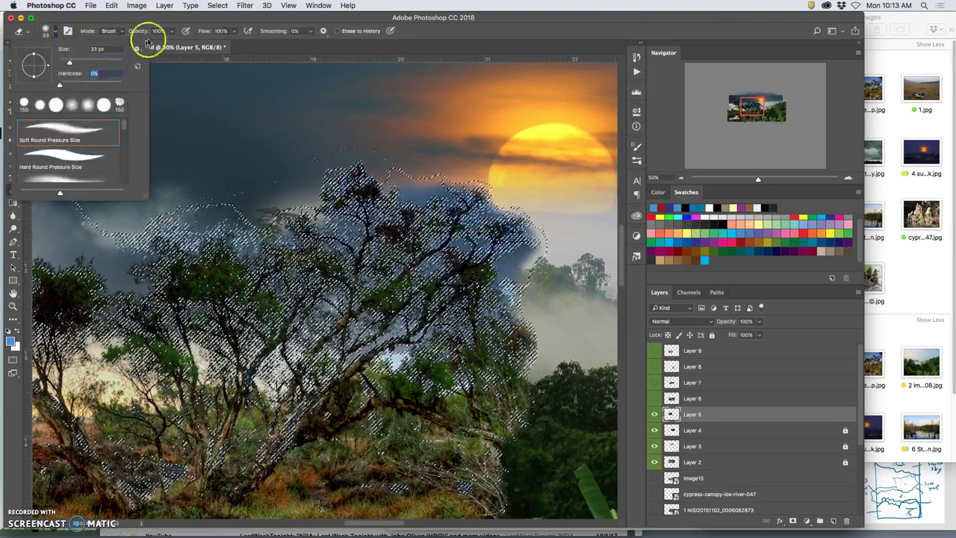
left_click(173, 32)
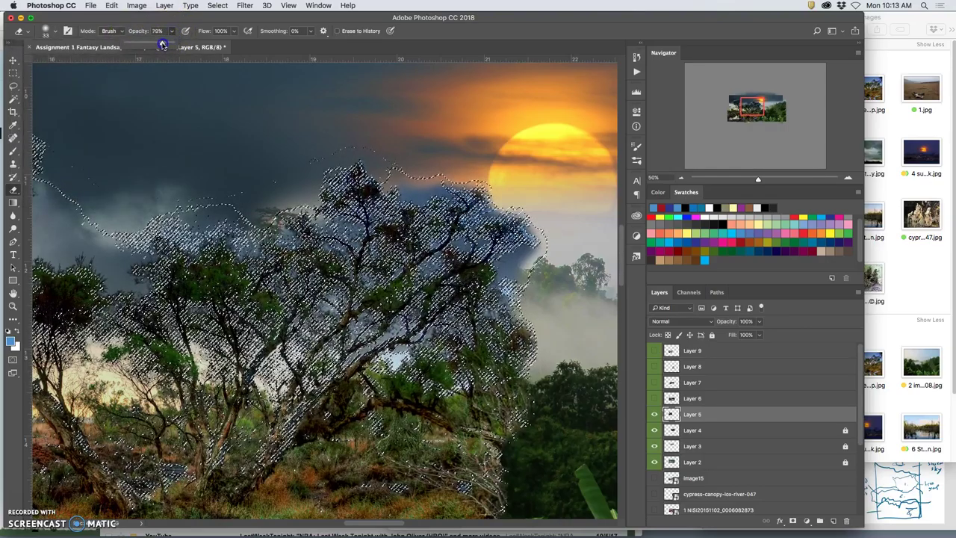
left_click(53, 33)
left_click(100, 63)
left_click(437, 153)
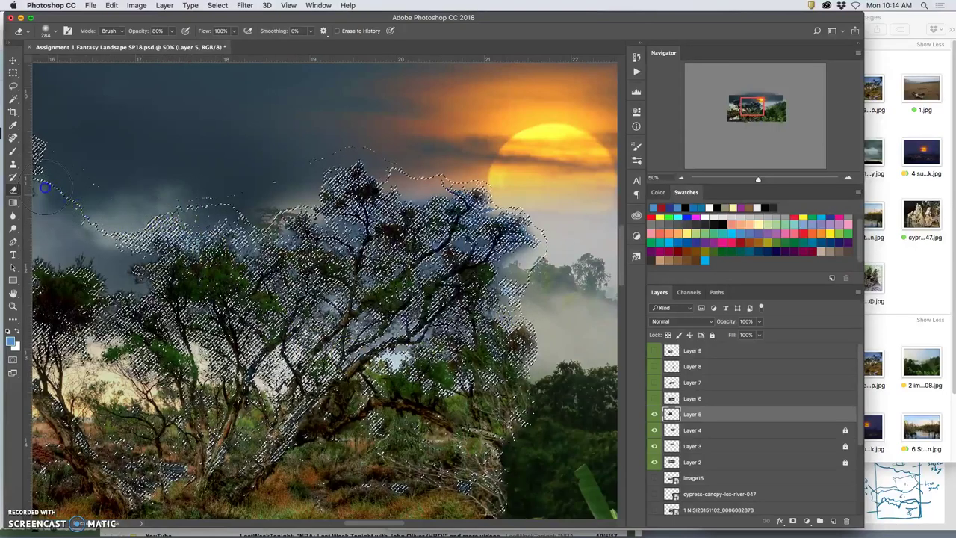
Erase the selected sky on Layer 5 between the branches and along the tops of the trees.
left_click_drag(141, 165, 398, 125)
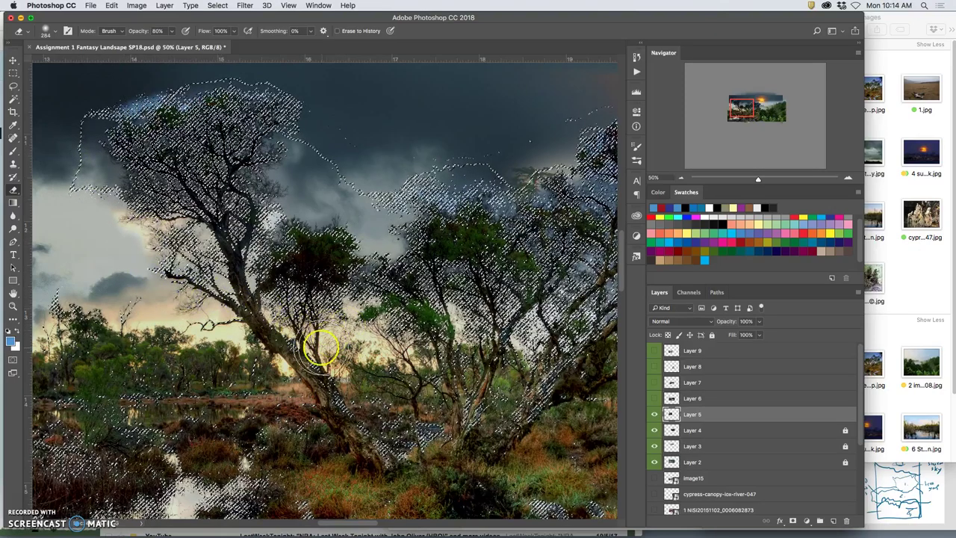
left_click_drag(401, 367, 298, 309)
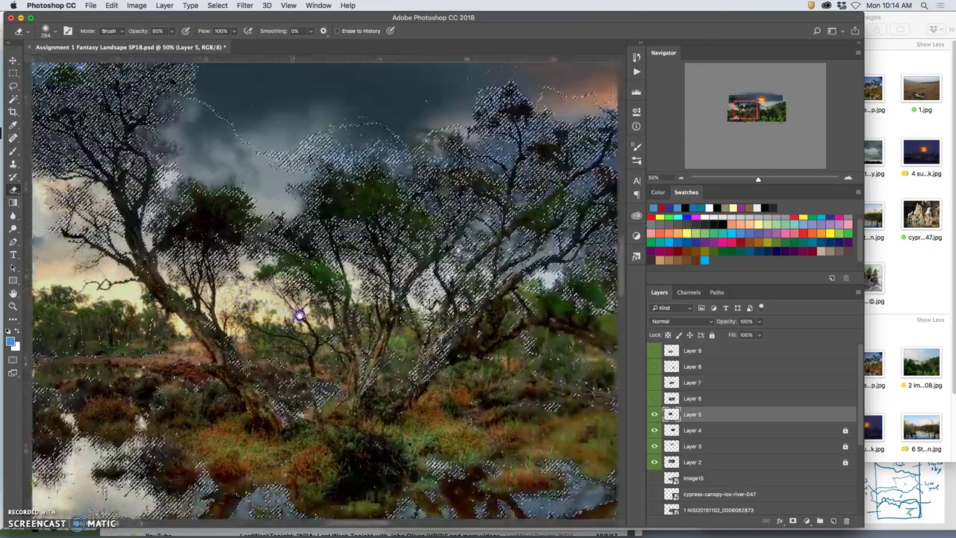
left_click_drag(494, 309, 425, 348)
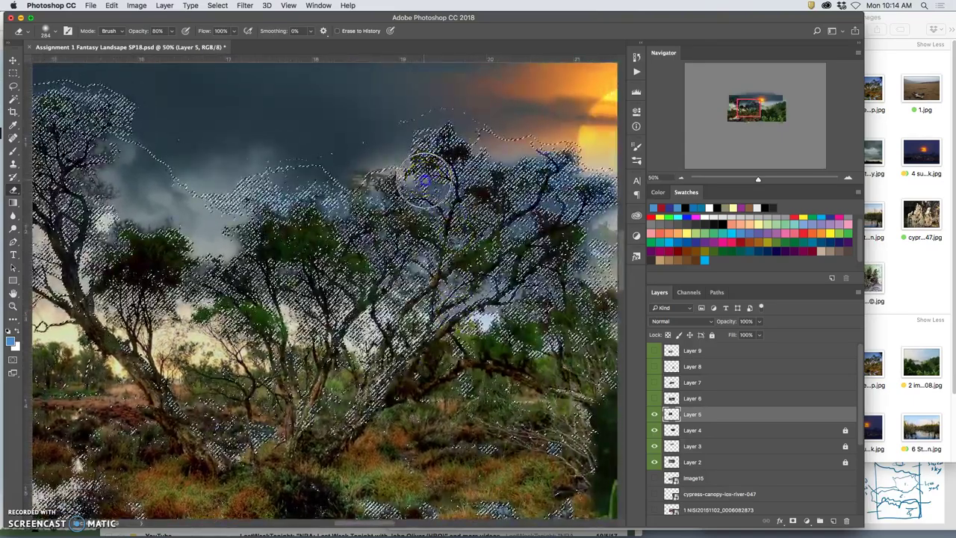
left_click_drag(433, 181, 421, 191)
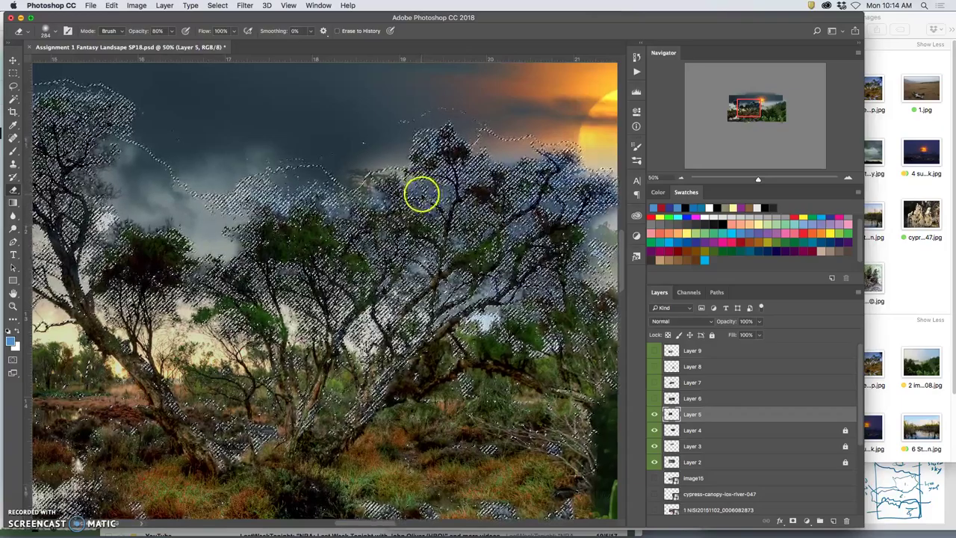
key("super+d")
left_click_drag(483, 331, 389, 358)
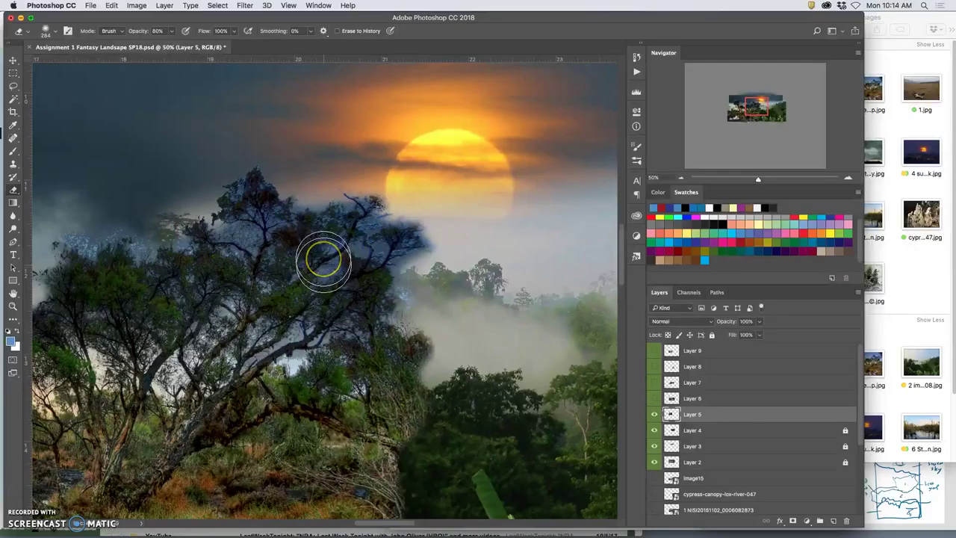
key("super+z")
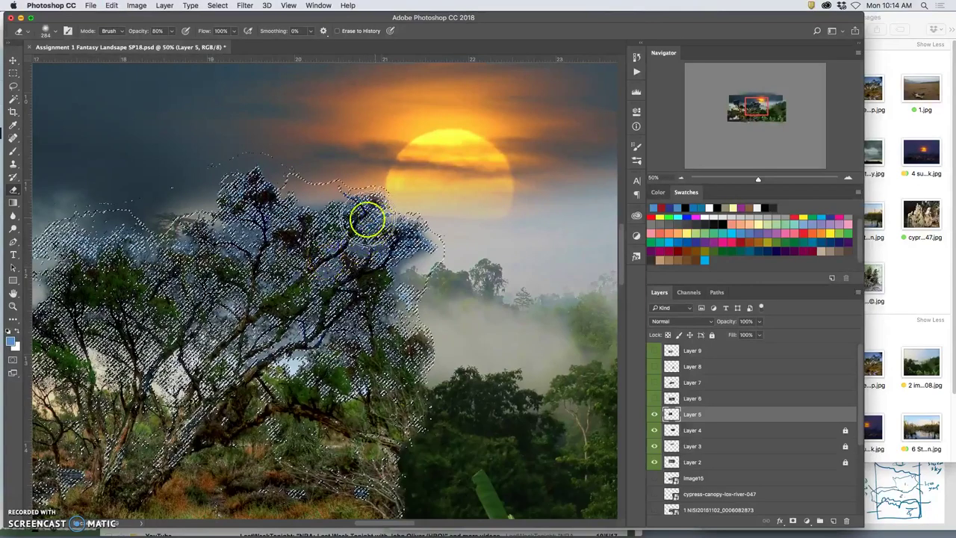
Erase more of the selected bluish sky within the crown of the tree nearest the sun, and deselect.
left_click(340, 267)
left_click_drag(415, 222, 330, 214)
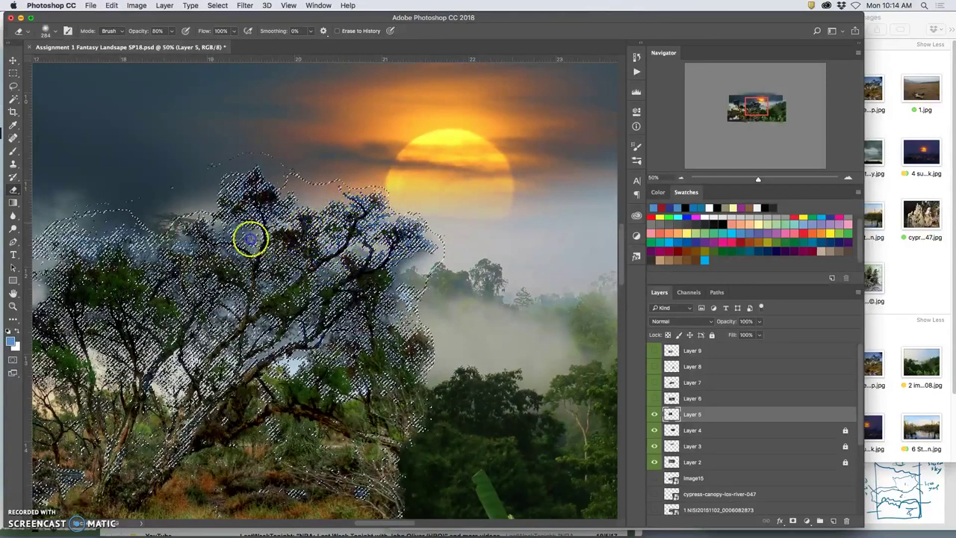
mouse_move(239, 241)
left_mouse_down()
mouse_move(197, 251)
mouse_move(185, 232)
mouse_move(147, 233)
mouse_move(22, 259)
mouse_move(62, 248)
mouse_move(374, 271)
mouse_move(329, 336)
mouse_move(384, 331)
mouse_move(419, 377)
mouse_move(322, 357)
mouse_move(235, 377)
mouse_move(155, 334)
mouse_move(198, 332)
mouse_move(225, 313)
left_mouse_up()
key("super+d")
Erase the leftover sky fringe and stray specks above the middle trees on Layer 5.
mouse_move(375, 369)
left_mouse_down()
mouse_move(503, 330)
mouse_move(546, 315)
mouse_move(544, 307)
left_mouse_up()
left_click(259, 181)
mouse_move(258, 183)
left_mouse_down()
mouse_move(282, 160)
mouse_move(277, 178)
mouse_move(297, 168)
mouse_move(313, 188)
mouse_move(319, 154)
left_mouse_up()
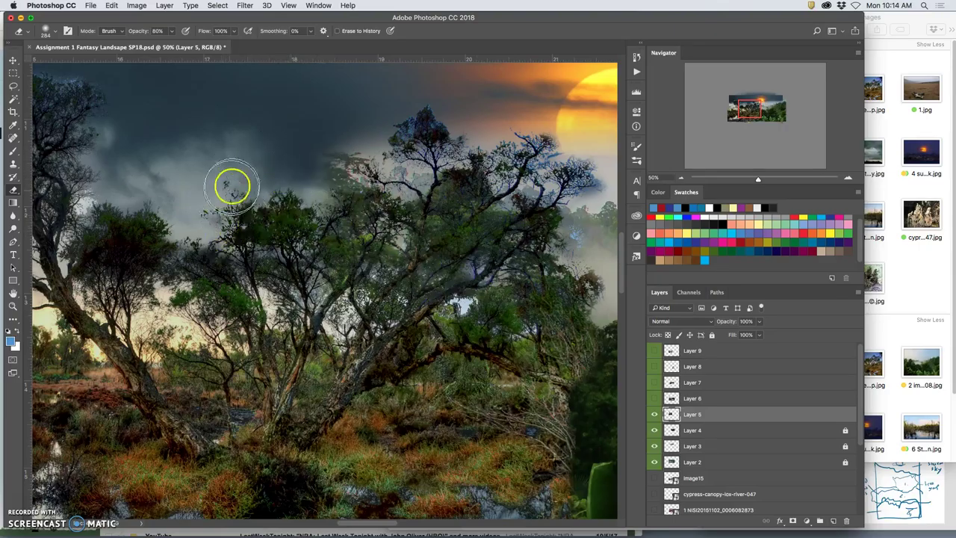
left_click(209, 196)
left_click(207, 196)
key("space")
left_click_drag(201, 229, 367, 223)
left_click(250, 202)
left_click_drag(245, 203, 291, 173)
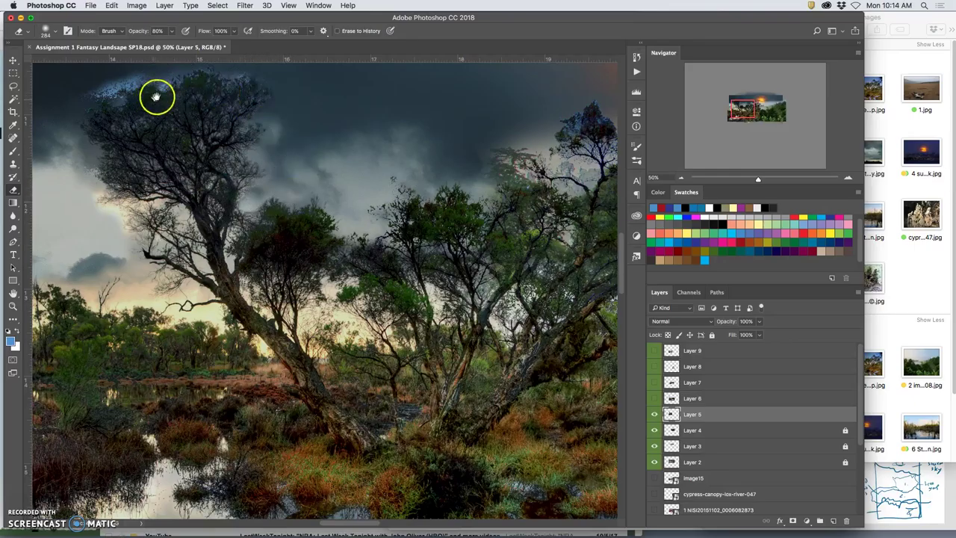
Erase the leftover bluish sky above the crown of the tall leftmost tree.
mouse_move(160, 94)
left_mouse_down()
mouse_move(266, 148)
mouse_move(240, 133)
mouse_move(324, 188)
mouse_move(292, 212)
mouse_move(301, 200)
mouse_move(298, 215)
mouse_move(323, 199)
mouse_move(331, 211)
mouse_move(345, 188)
left_mouse_up()
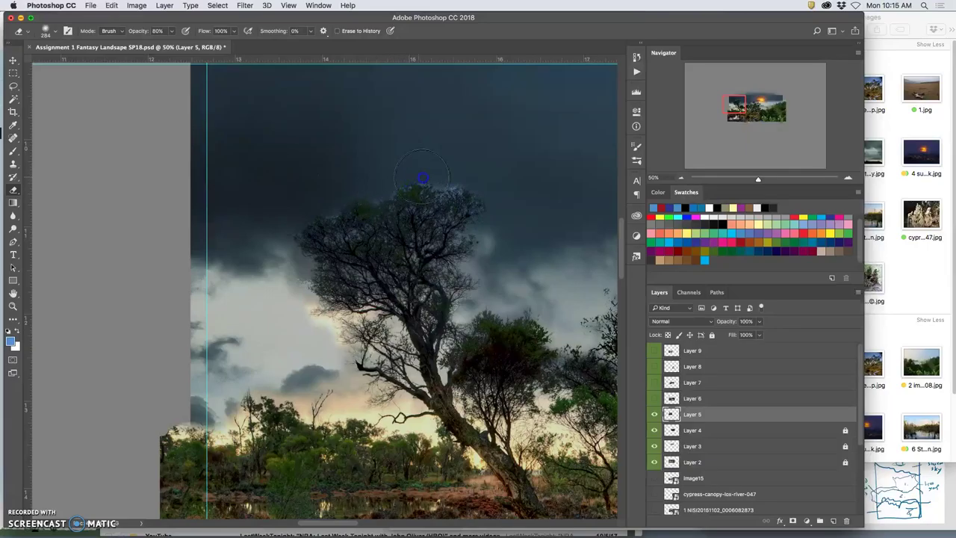
mouse_move(386, 187)
left_mouse_down()
mouse_move(390, 194)
mouse_move(360, 195)
mouse_move(331, 223)
mouse_move(370, 195)
left_mouse_up()
mouse_move(453, 186)
left_mouse_down()
mouse_move(413, 180)
mouse_move(502, 199)
left_mouse_up()
Lasso and delete the ragged fringe along the top of the leftmost tree's crown, and erase the leftover sky around its outer edge.
key("space")
mouse_move(536, 302)
left_mouse_down()
mouse_move(512, 258)
mouse_move(469, 245)
left_mouse_up()
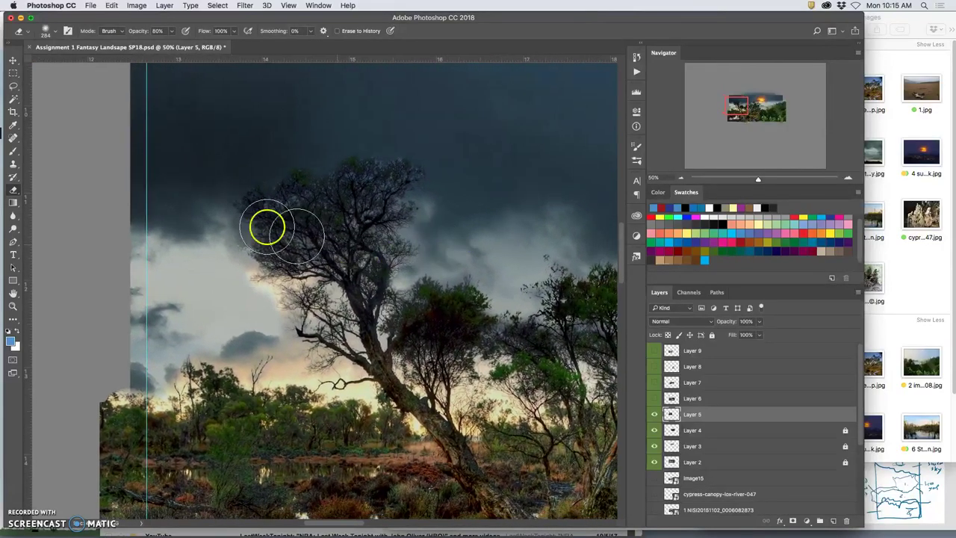
left_click(13, 86)
left_click_drag(232, 183, 241, 182)
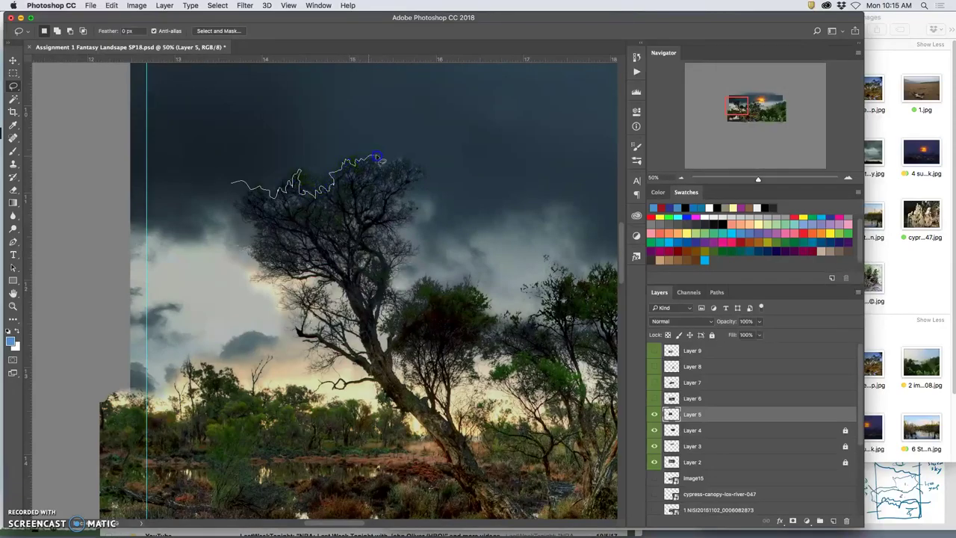
left_click_drag(296, 134, 238, 146)
key("Delete")
left_click(413, 130)
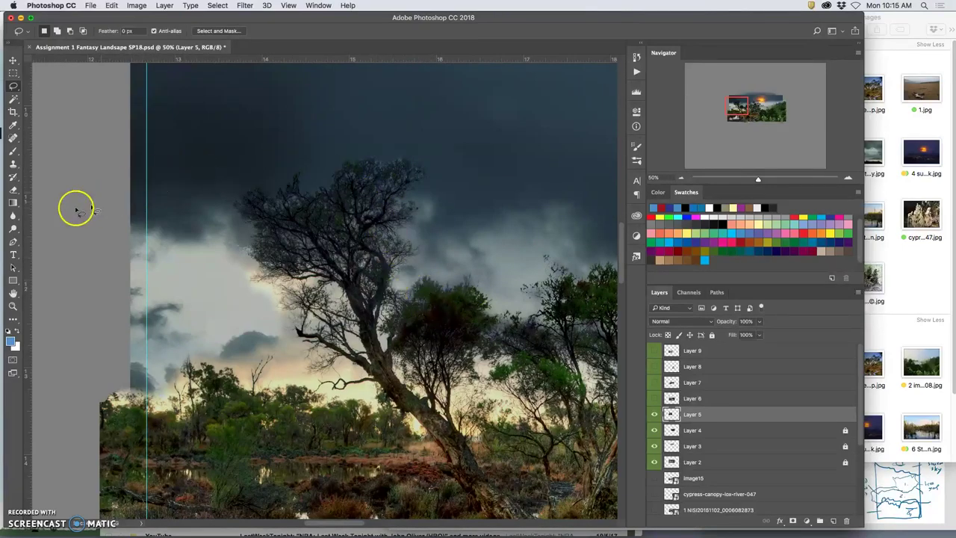
left_click(13, 189)
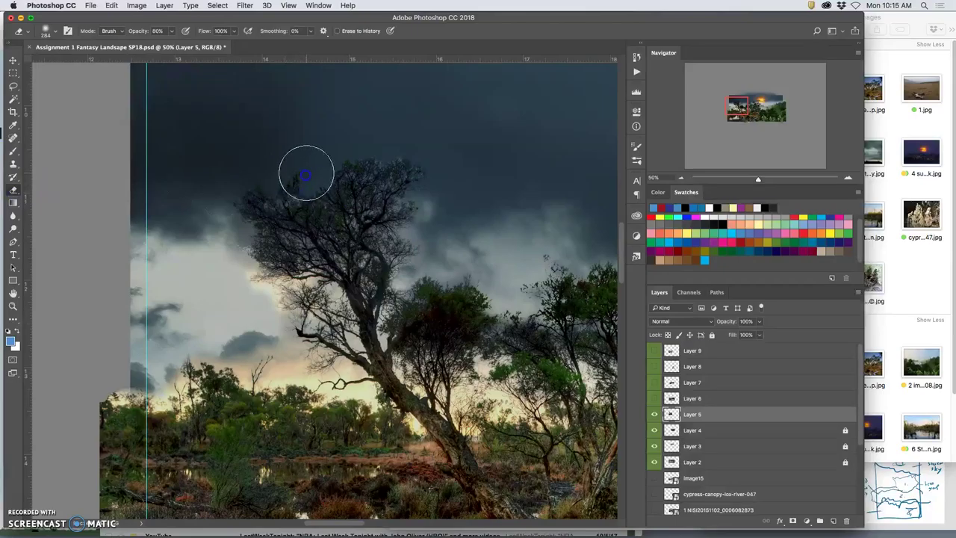
mouse_move(304, 173)
left_mouse_down()
mouse_move(298, 192)
mouse_move(318, 181)
mouse_move(332, 195)
mouse_move(348, 166)
mouse_move(346, 181)
mouse_move(338, 170)
mouse_move(236, 192)
mouse_move(234, 257)
mouse_move(224, 239)
mouse_move(230, 263)
mouse_move(267, 294)
mouse_move(258, 295)
mouse_move(241, 269)
mouse_move(271, 292)
mouse_move(284, 319)
left_mouse_up()
Select the pale sky around the leftmost tree's lower branches with the Magic Wand at tolerance 32, and erase it across the tree line.
left_click(13, 99)
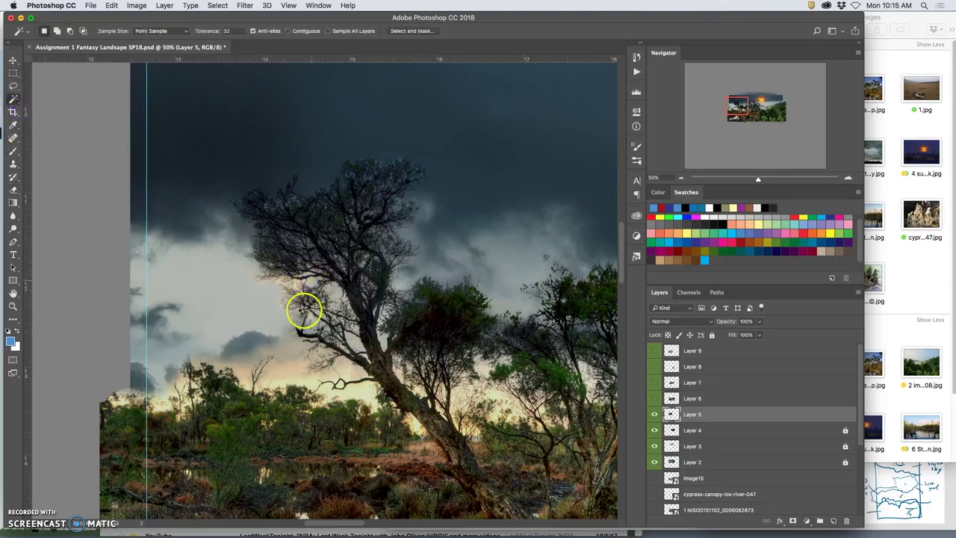
left_click(295, 282)
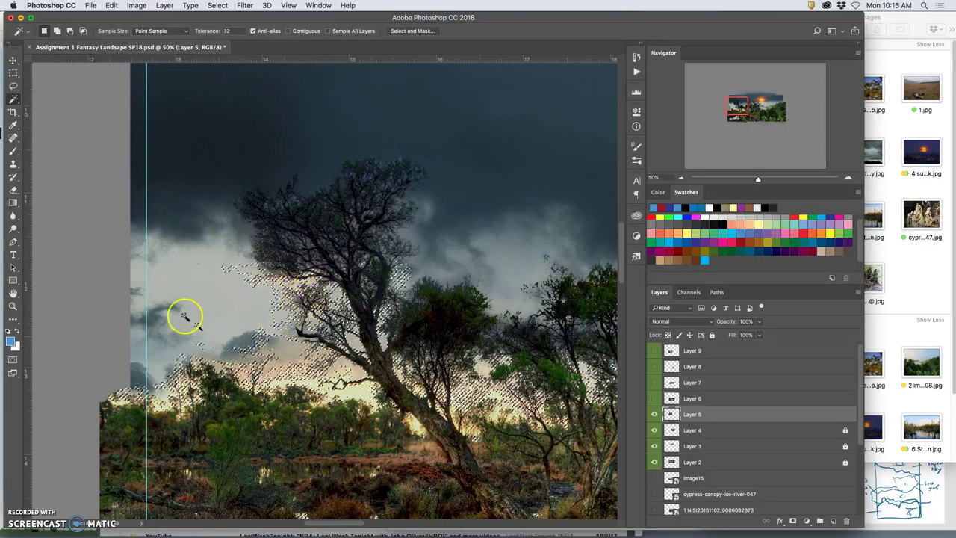
left_click(13, 190)
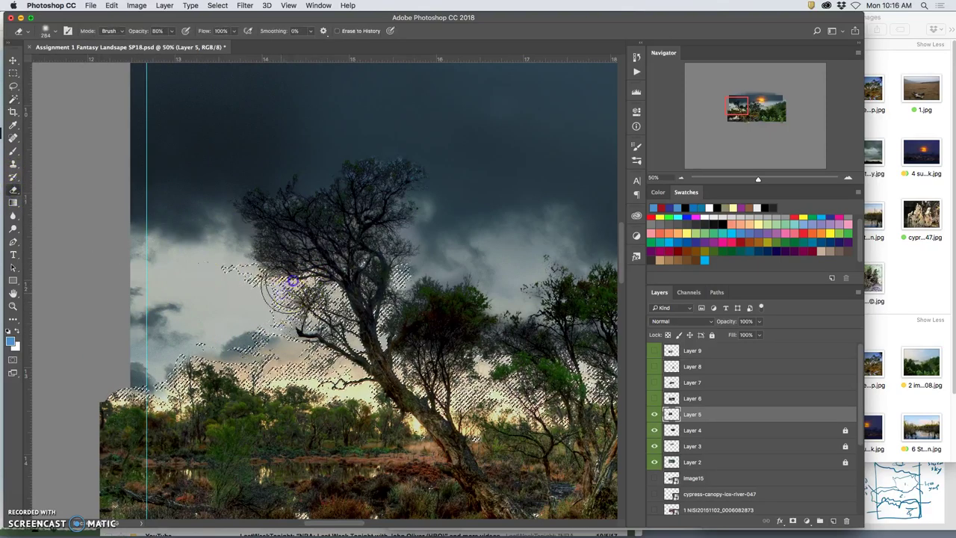
mouse_move(289, 308)
left_mouse_down()
mouse_move(251, 277)
mouse_move(236, 292)
mouse_move(279, 328)
mouse_move(351, 323)
mouse_move(283, 296)
mouse_move(247, 307)
left_mouse_up()
mouse_move(111, 407)
left_mouse_down()
mouse_move(420, 396)
mouse_move(536, 316)
mouse_move(486, 314)
mouse_move(483, 342)
left_mouse_up()
key("space")
left_click_drag(522, 292, 382, 276)
left_click_drag(438, 333, 473, 341)
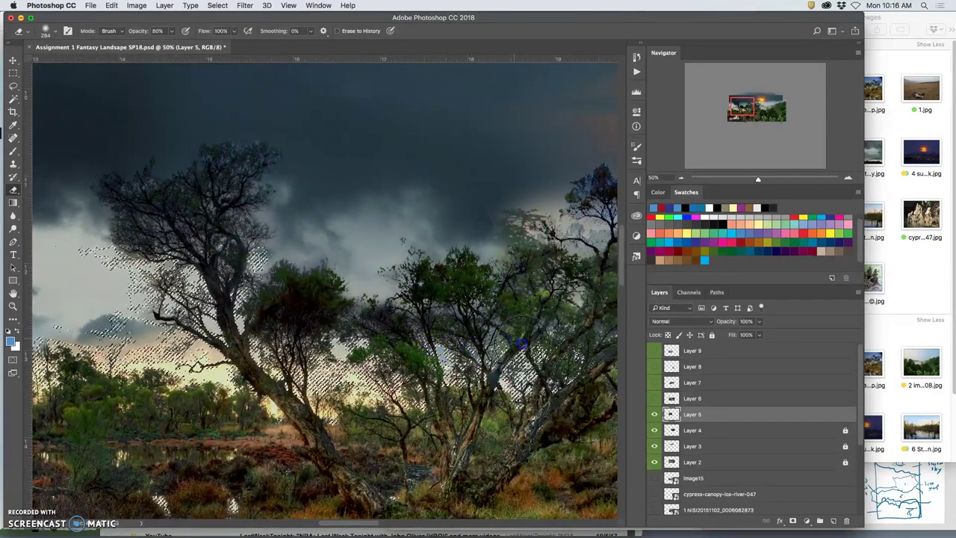
Lower the Eraser opacity to 47%, soften the selected pale sky around the leftmost tree's branches and horizon, and deselect.
left_click(172, 32)
left_click_drag(171, 43, 156, 43)
left_click(306, 372)
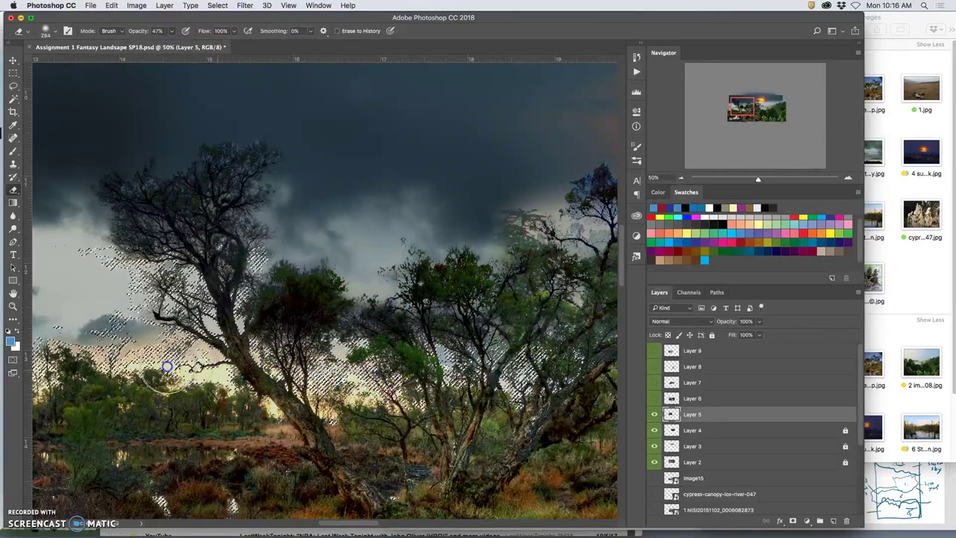
left_click_drag(131, 319, 145, 313)
left_click(167, 307)
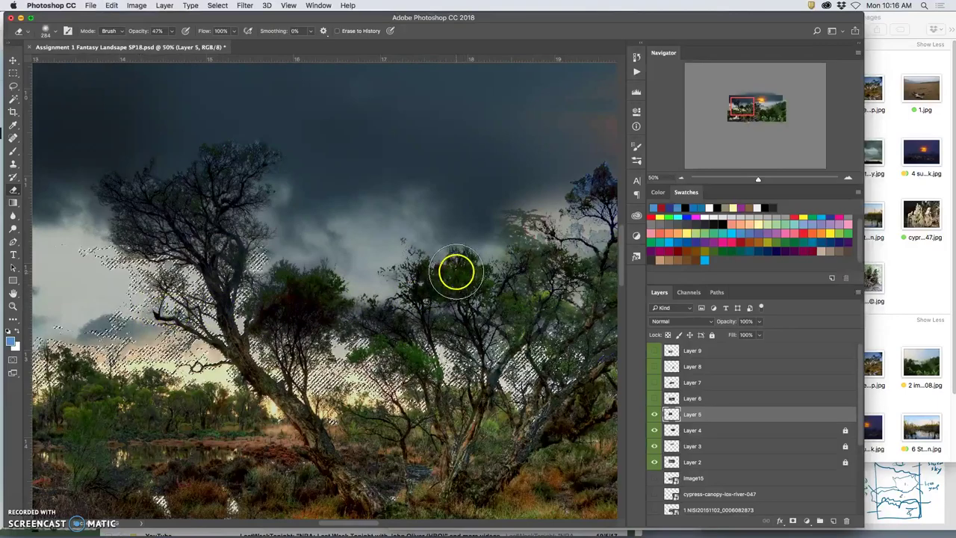
key("super+d")
Select the bluish sky in the crown nearest the sun with the Magic Wand, erase it at 100% opacity, and deselect.
left_click_drag(450, 192, 251, 183)
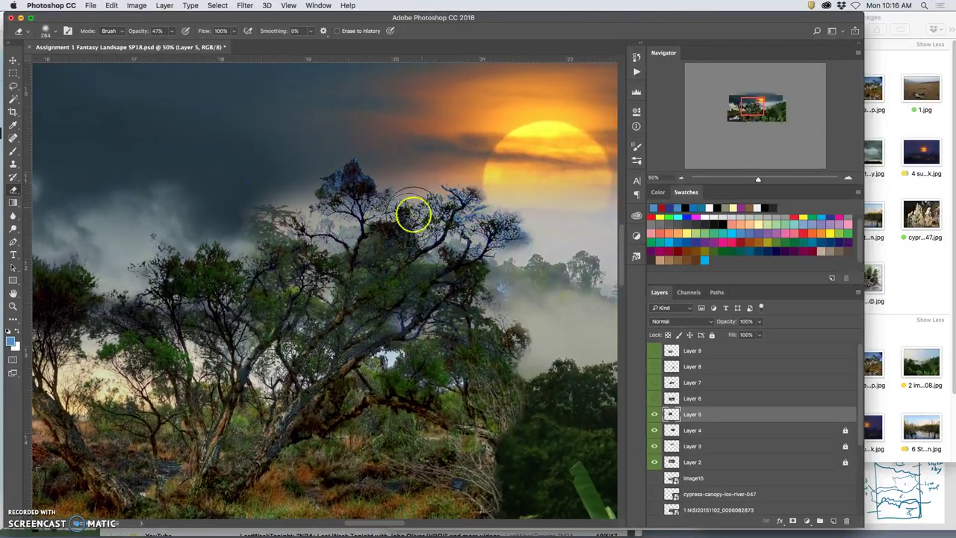
left_click(13, 99)
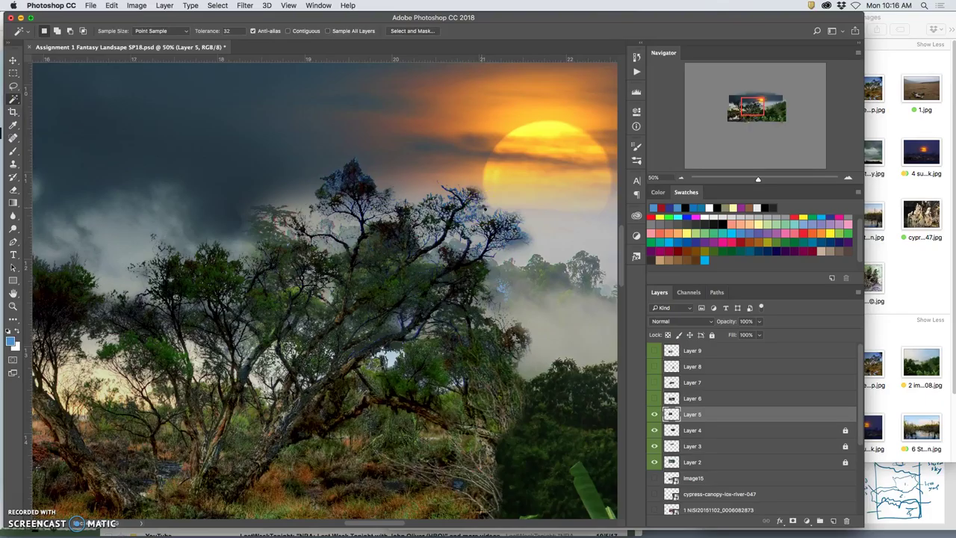
left_click(316, 265)
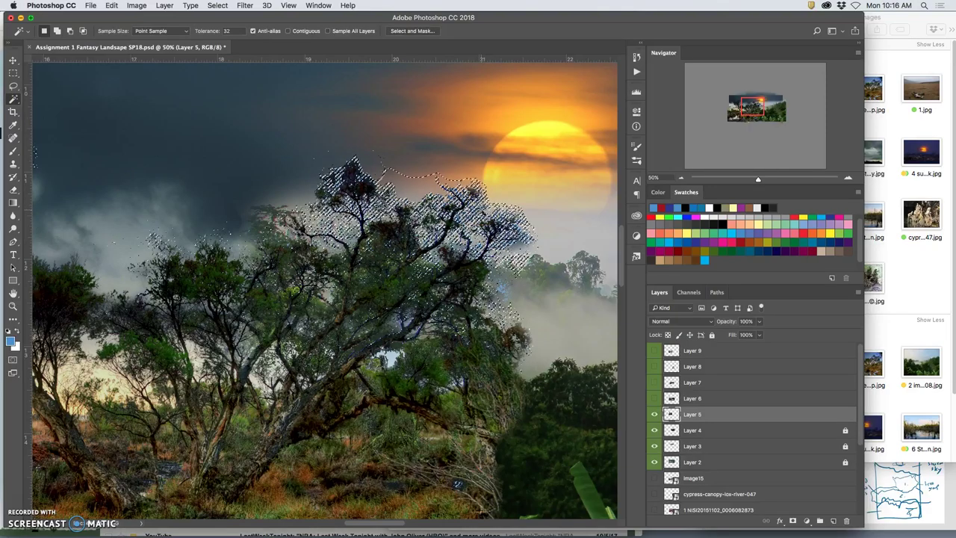
left_click(13, 189)
left_click(171, 30)
left_click_drag(174, 45, 213, 47)
left_click(339, 174)
mouse_move(338, 174)
left_mouse_down()
mouse_move(378, 164)
mouse_move(449, 194)
left_mouse_up()
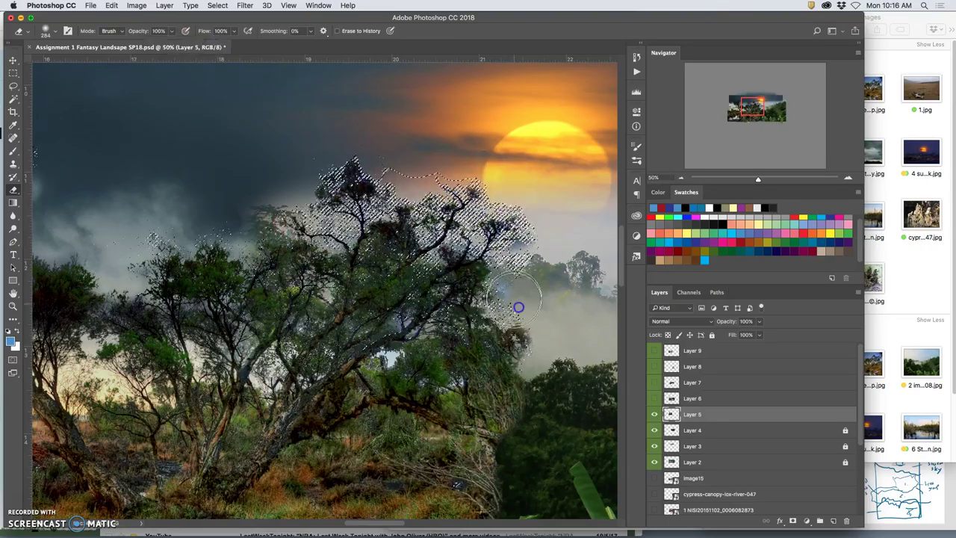
mouse_move(366, 181)
left_mouse_down()
mouse_move(180, 238)
mouse_move(136, 231)
left_mouse_up()
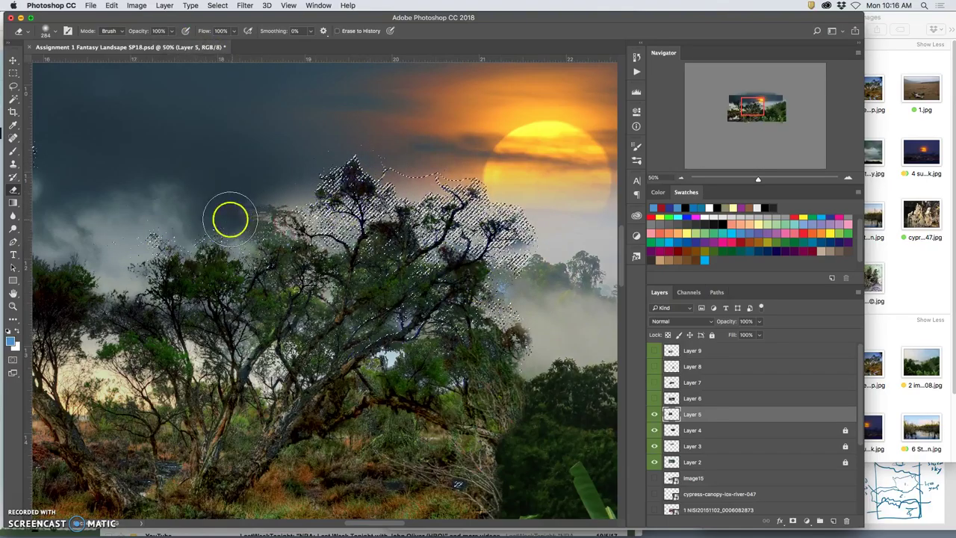
key("super+d")
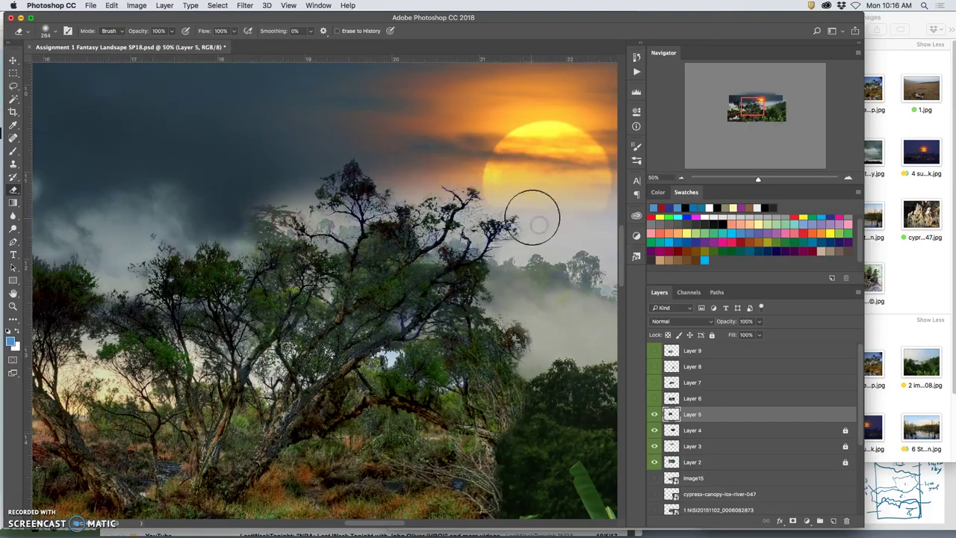
Reduce the Eraser brush to 63 pixels and erase the stray sky specks around the upper branch tip nearest the sun.
key("super+plus")
key("super+plus")
key("super+plus")
left_click_drag(476, 179, 254, 358)
scroll(253, 358, "up", 10)
scroll(251, 273, "right", 2)
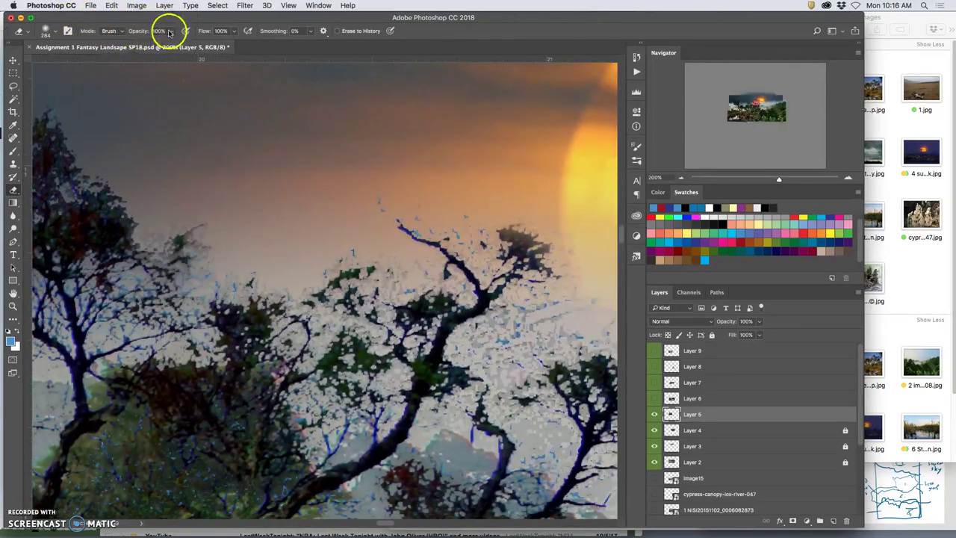
left_click(57, 35)
left_click(366, 195)
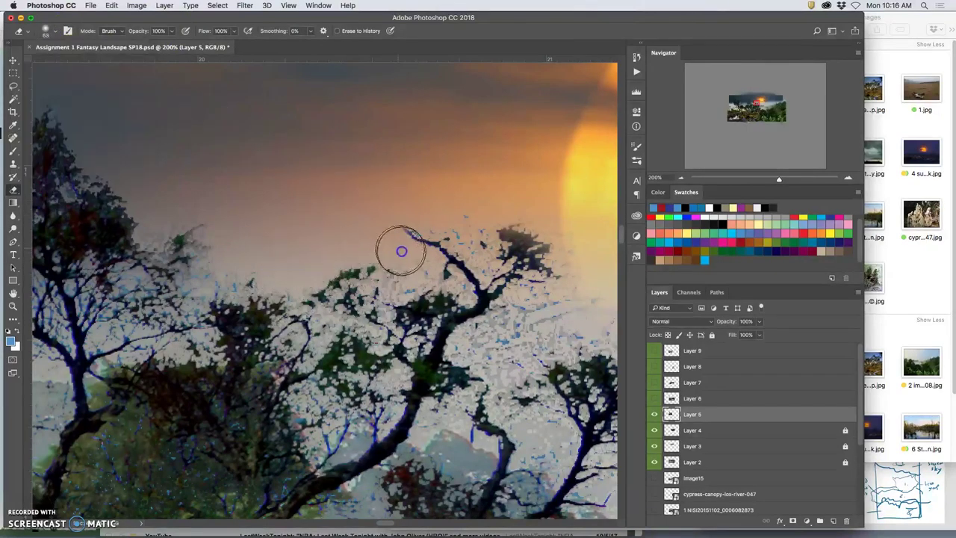
mouse_move(431, 228)
left_mouse_down()
mouse_move(467, 224)
mouse_move(468, 212)
mouse_move(481, 232)
left_mouse_up()
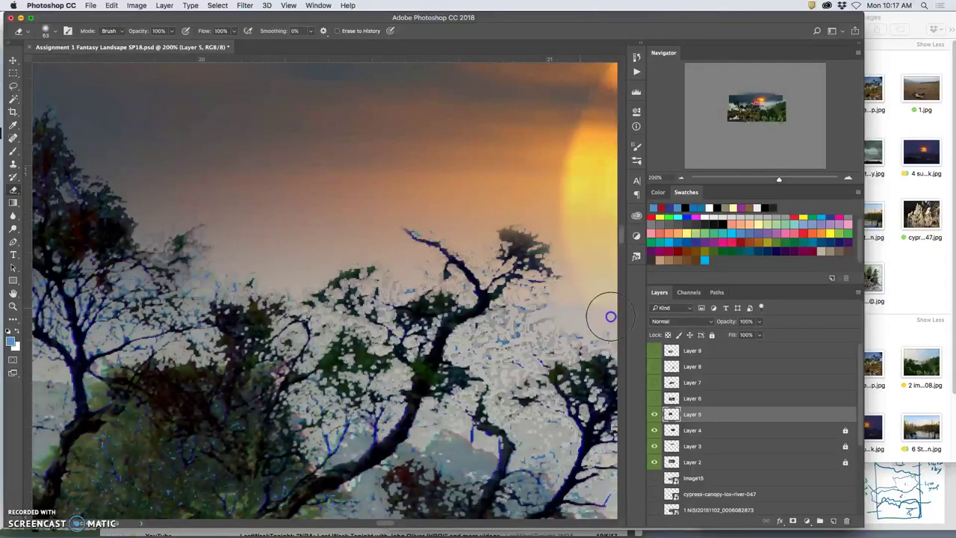
Erase the leftover sky fringe and stray pixels around the tree's outermost branches beside the misty background.
left_click_drag(589, 316, 487, 179)
left_click_drag(550, 212, 541, 205)
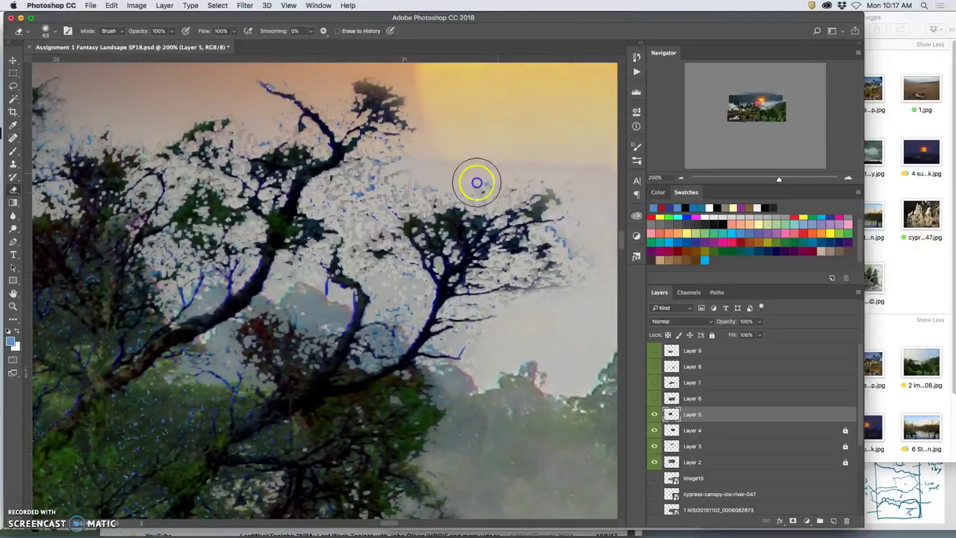
left_click(502, 177)
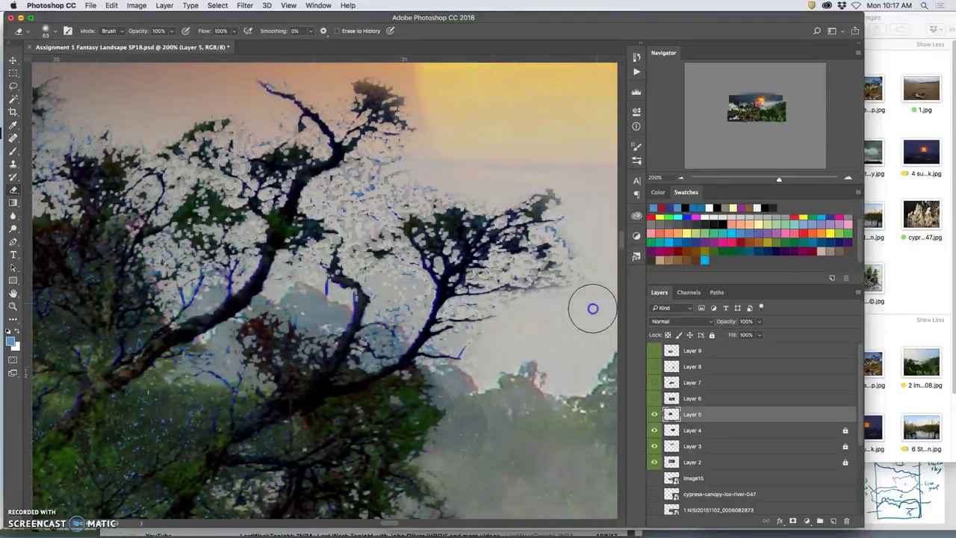
mouse_move(554, 269)
left_mouse_down()
mouse_move(574, 247)
mouse_move(572, 211)
mouse_move(583, 244)
left_mouse_up()
left_click_drag(478, 353, 477, 340)
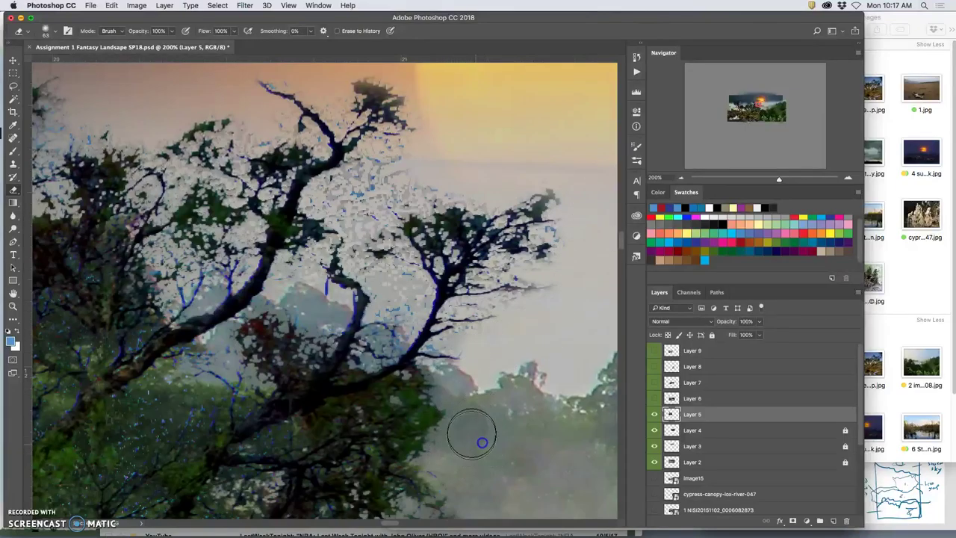
Erase the remaining specks above the foliage between the tree's tallest crown and the branch nearest the sun.
key("super+minus")
key("super+minus")
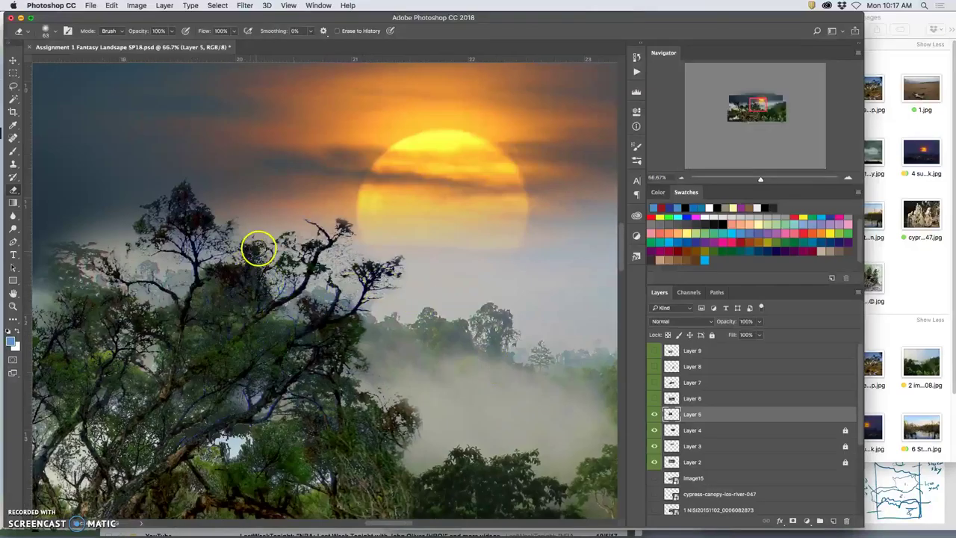
left_click(239, 237)
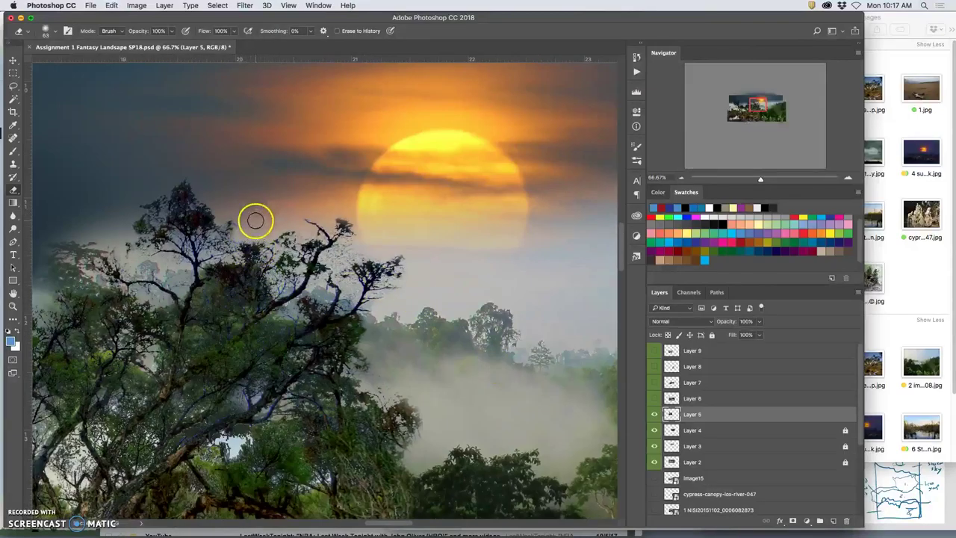
mouse_move(256, 220)
left_mouse_down()
mouse_move(235, 250)
mouse_move(185, 274)
mouse_move(139, 263)
left_mouse_up()
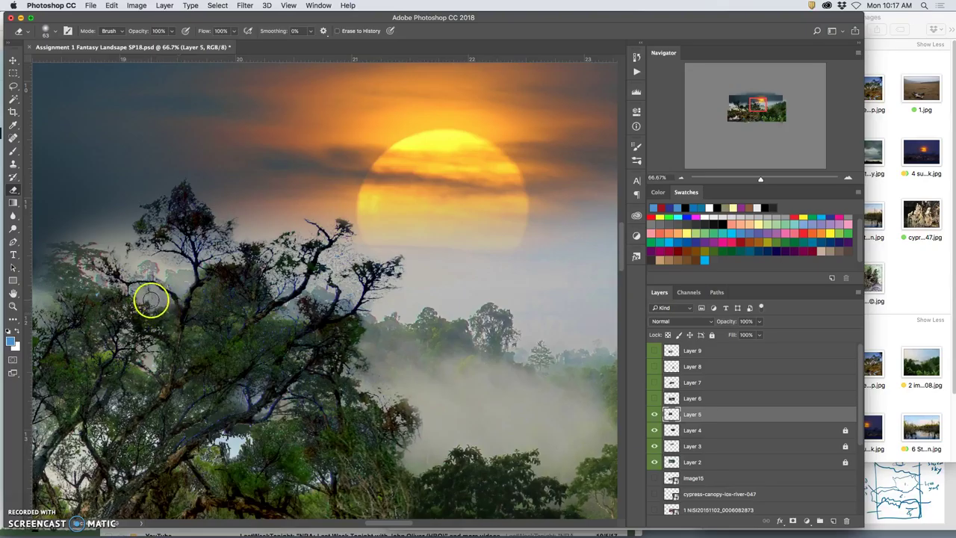
Examine how the tree layer's crowns and edges blend with the sky, both across the whole composition and close up.
left_click_drag(317, 317, 440, 228)
left_click_drag(217, 192, 318, 265)
key("super+minus")
key("super+minus")
key("super+minus")
key("super+minus")
key("super+minus")
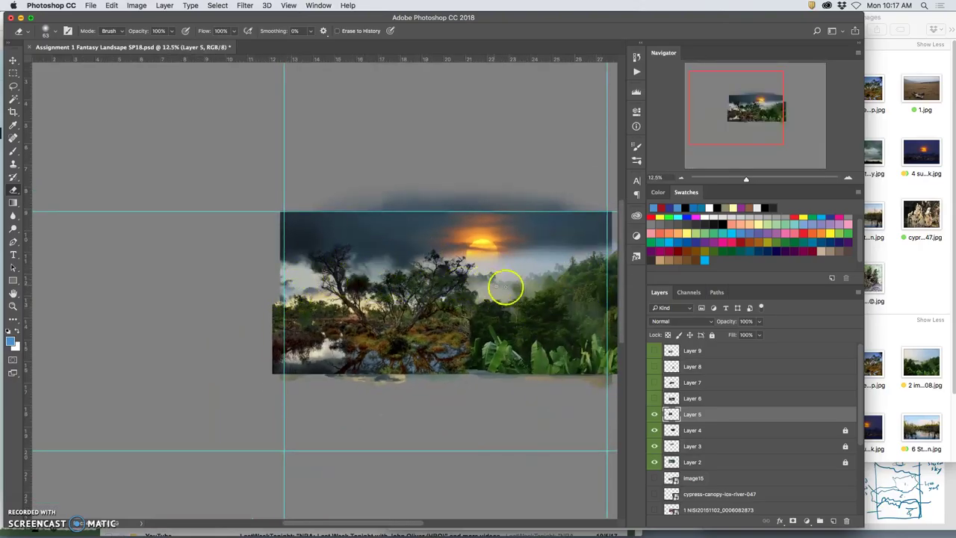
key("super+plus")
key("super+plus")
key("super+plus")
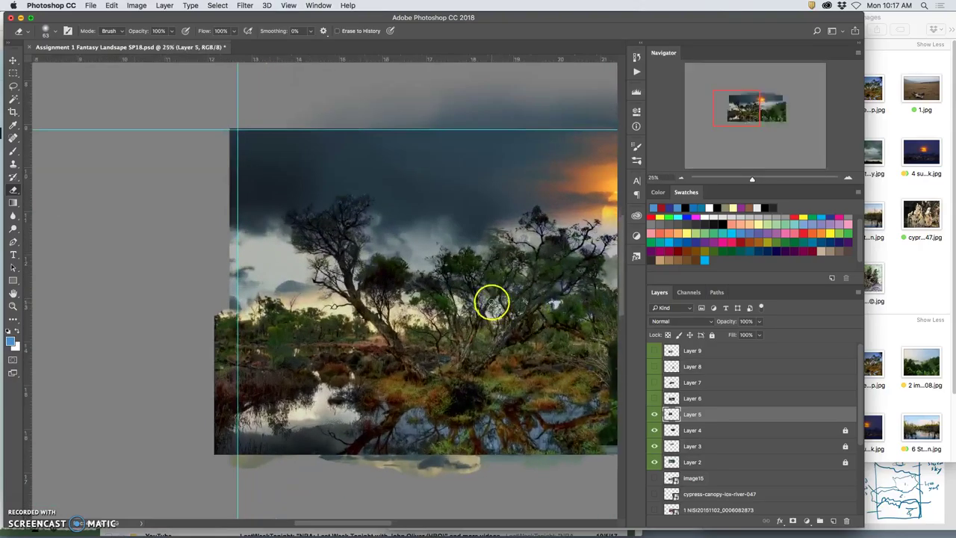
key("super+plus")
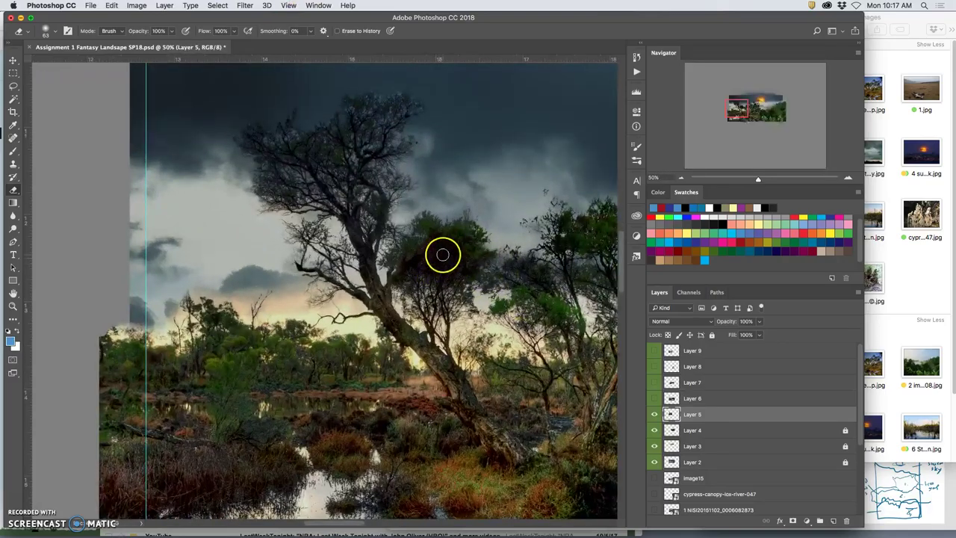
left_click_drag(452, 237, 196, 258)
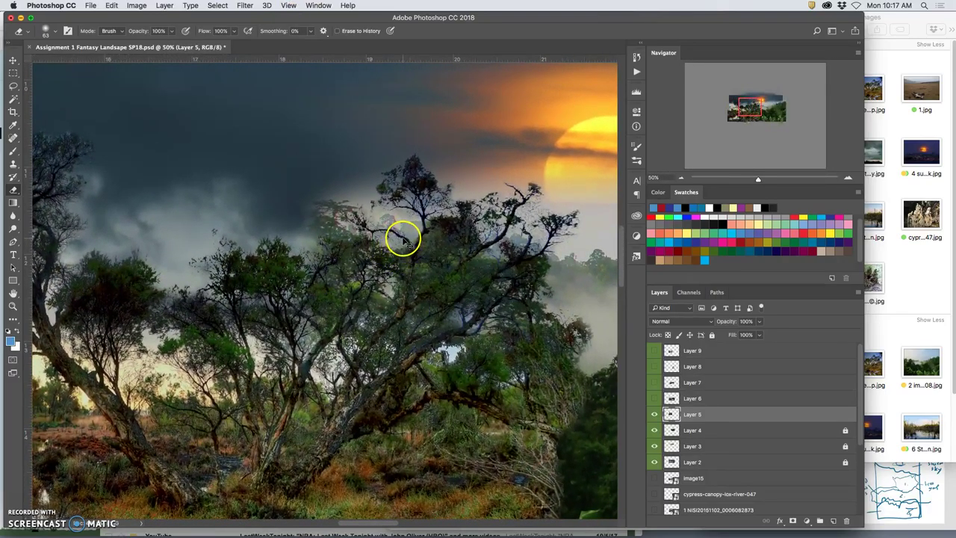
key("super+plus")
key("super+plus")
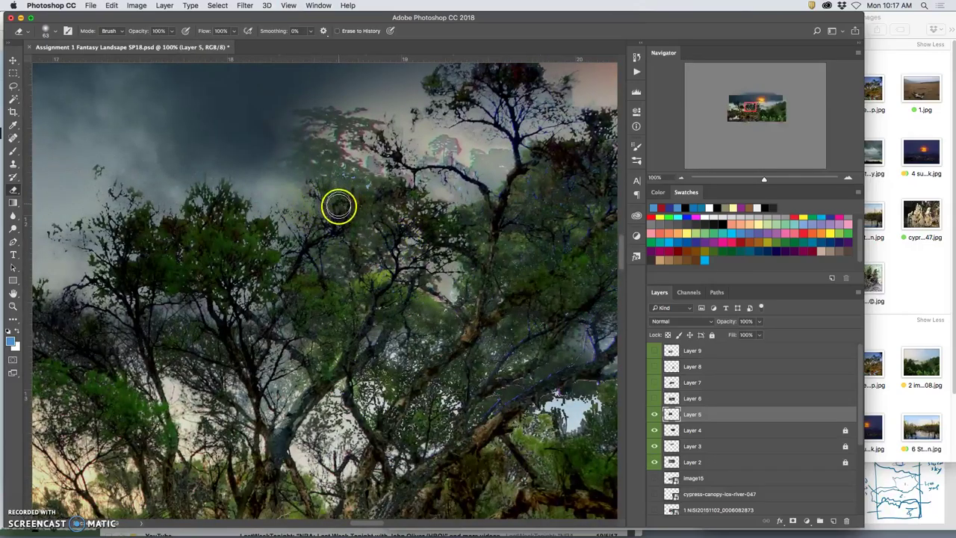
key("super+plus")
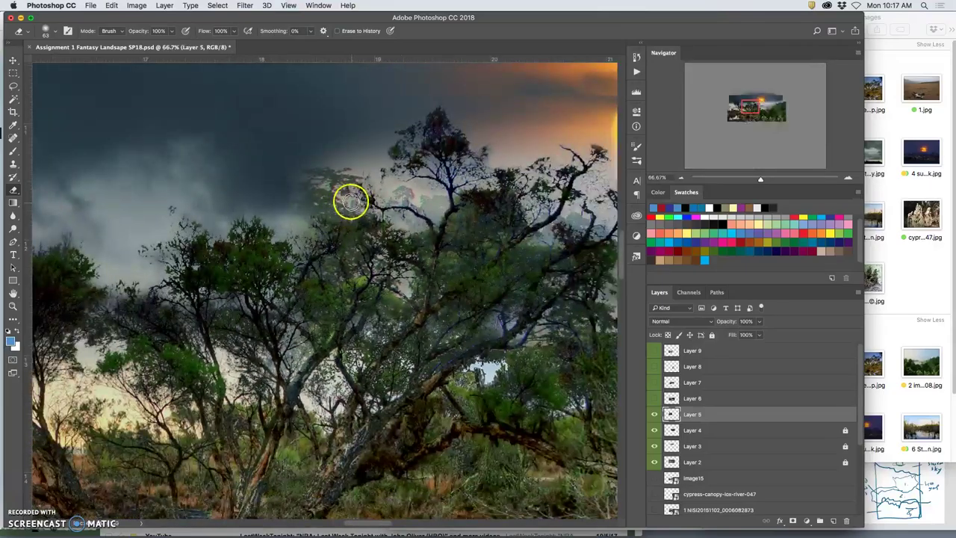
Erase the sky remnant between the branch tips nearest the sun, and toggle Layer 5's visibility to check the edges.
left_click_drag(412, 174, 343, 207)
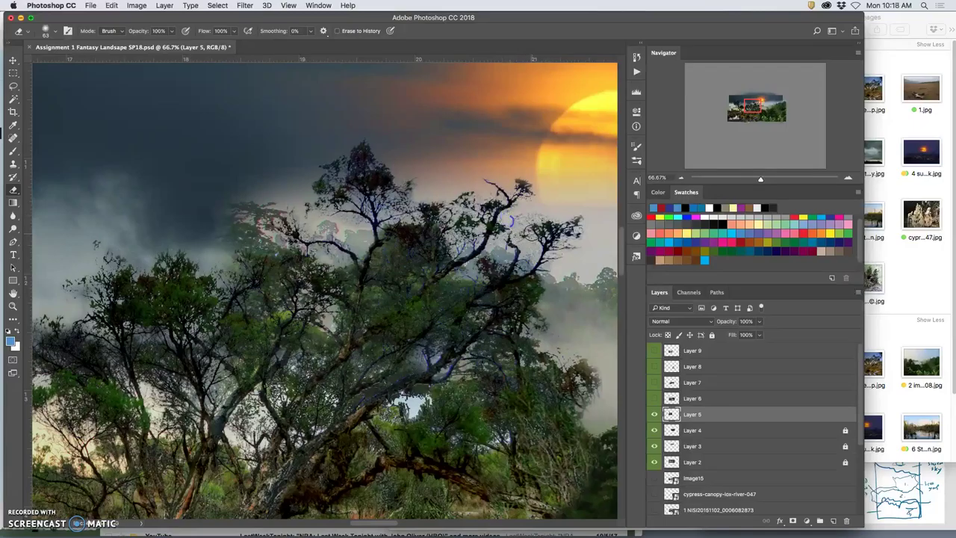
left_click(523, 250)
left_click(655, 414)
left_click(654, 415)
Duplicate Layer 5, hide the original as a backup, and label the copy with the red layer color.
key("super+j")
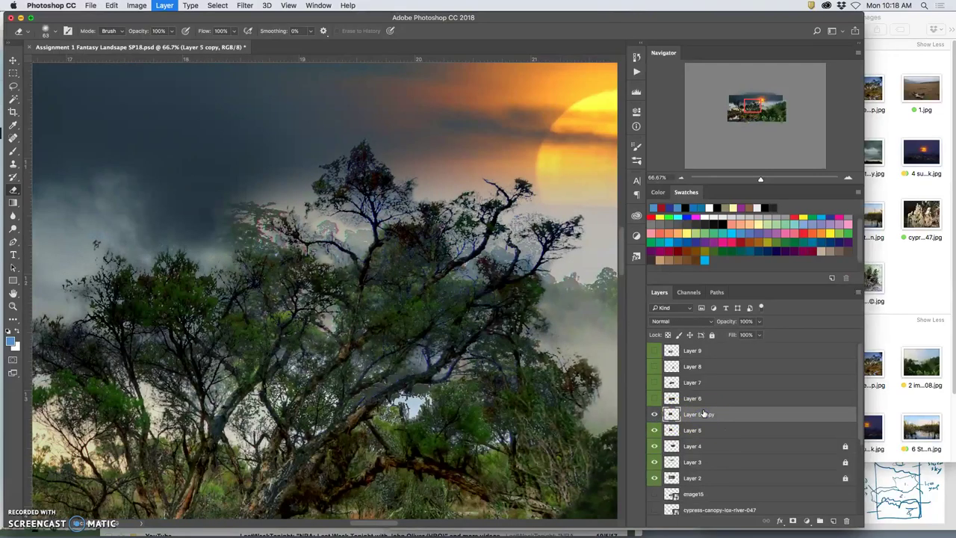
left_click(654, 430)
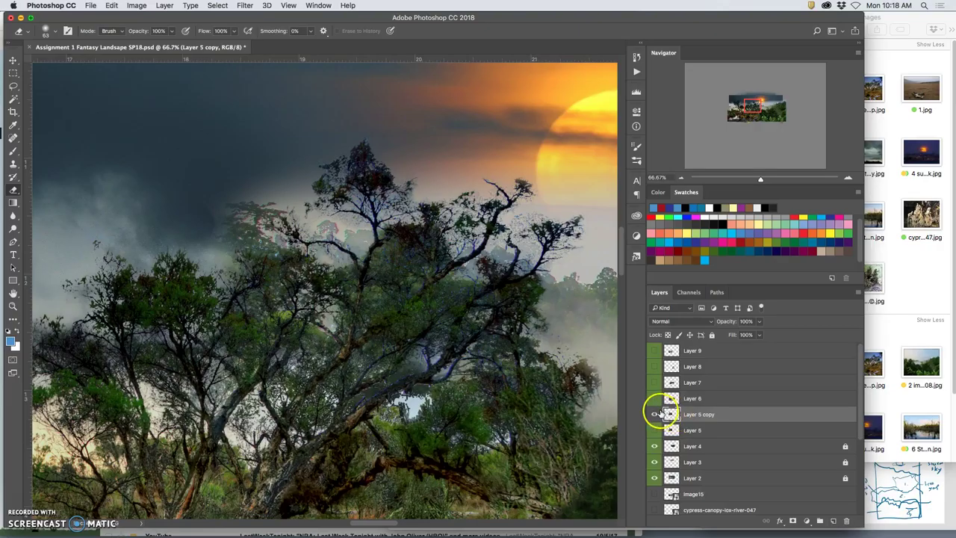
right_click(655, 413)
left_click(667, 449)
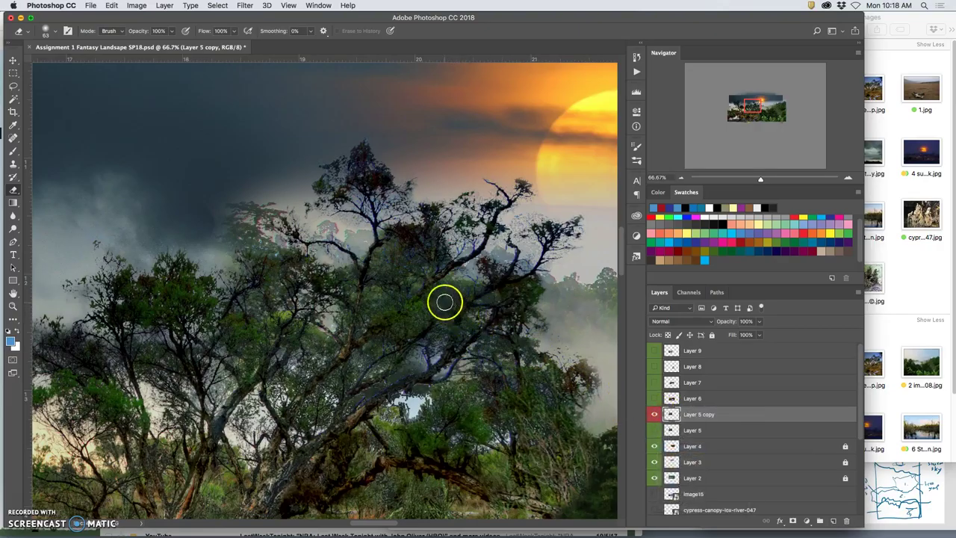
Examine the duplicated tree layer's branches and foliage at several magnifications, and toggle its visibility to compare it with the background.
key("super+minus")
key("super+minus")
key("super+minus")
scroll(420, 277, "up", 3)
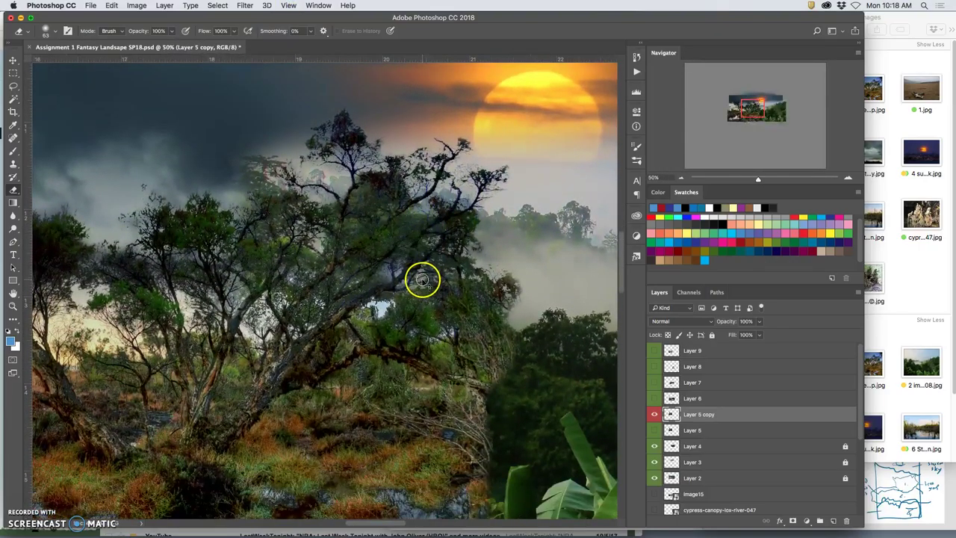
scroll(422, 280, "up", 1)
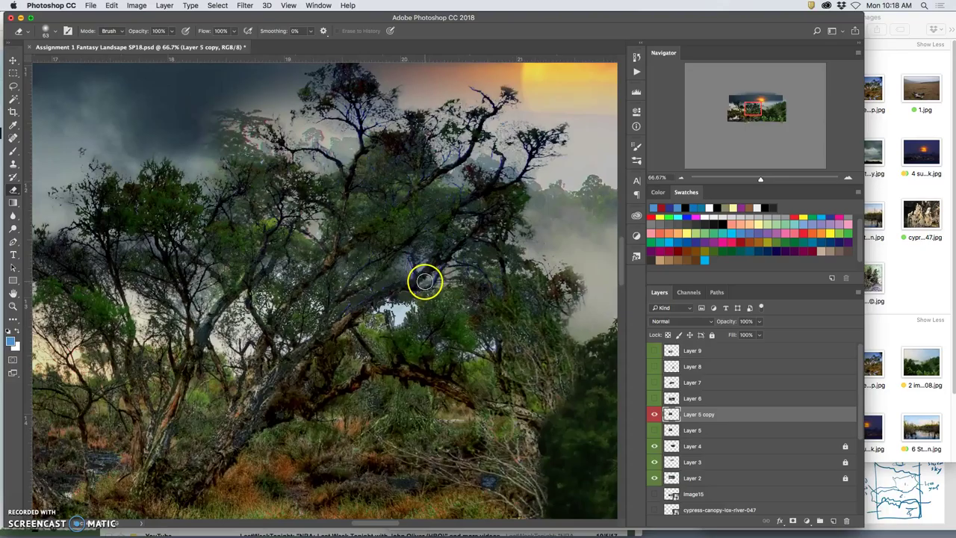
scroll(425, 281, "up", 2)
scroll(423, 281, "down", 1)
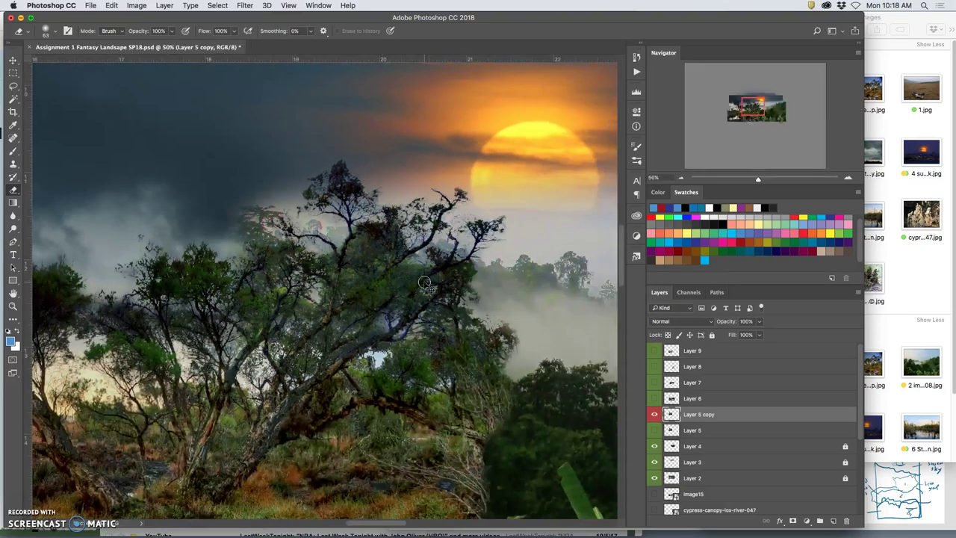
scroll(423, 282, "down", 2)
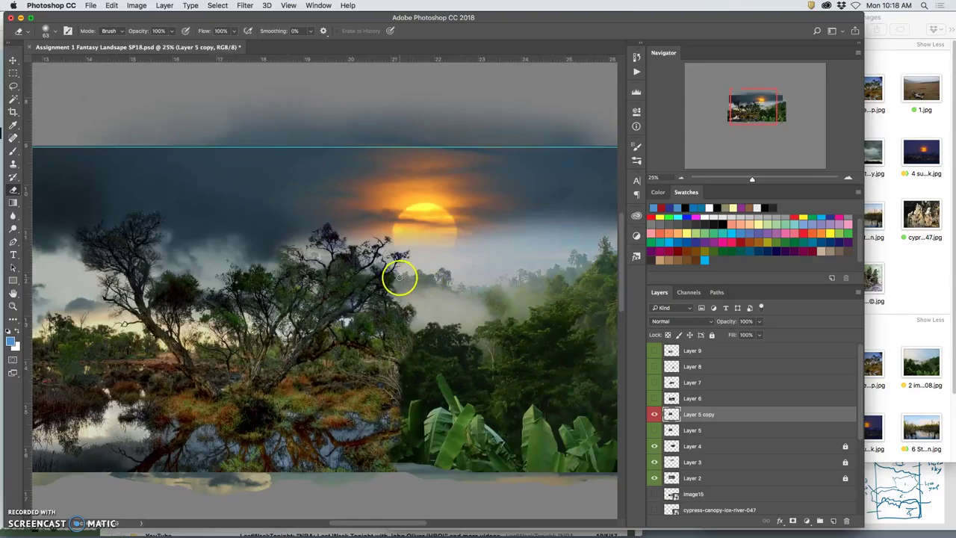
scroll(401, 279, "up", 7)
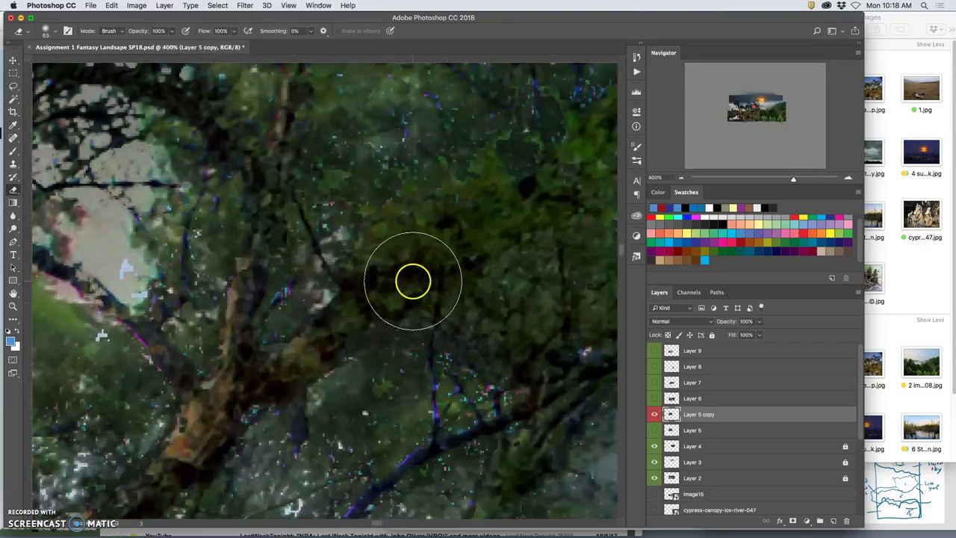
scroll(413, 282, "up", 10)
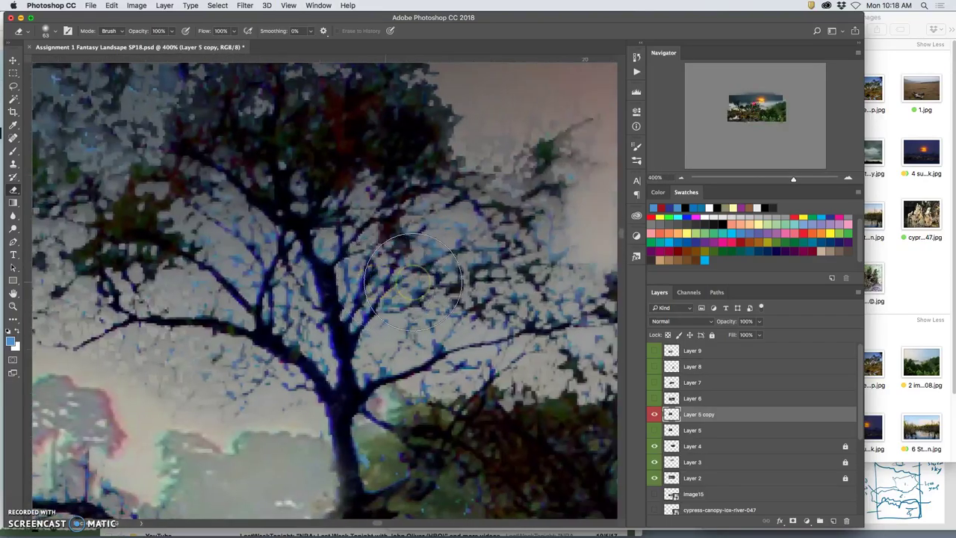
scroll(413, 281, "right", 6)
scroll(414, 282, "down", 6)
scroll(409, 282, "left", 1)
scroll(405, 285, "left", 2)
scroll(406, 286, "down", 4)
scroll(397, 286, "left", 4)
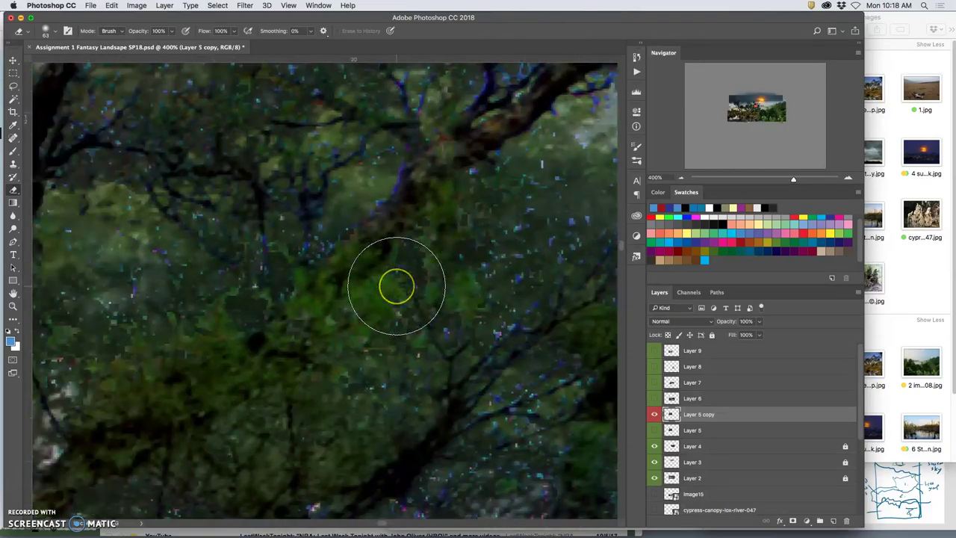
scroll(396, 287, "down", 10)
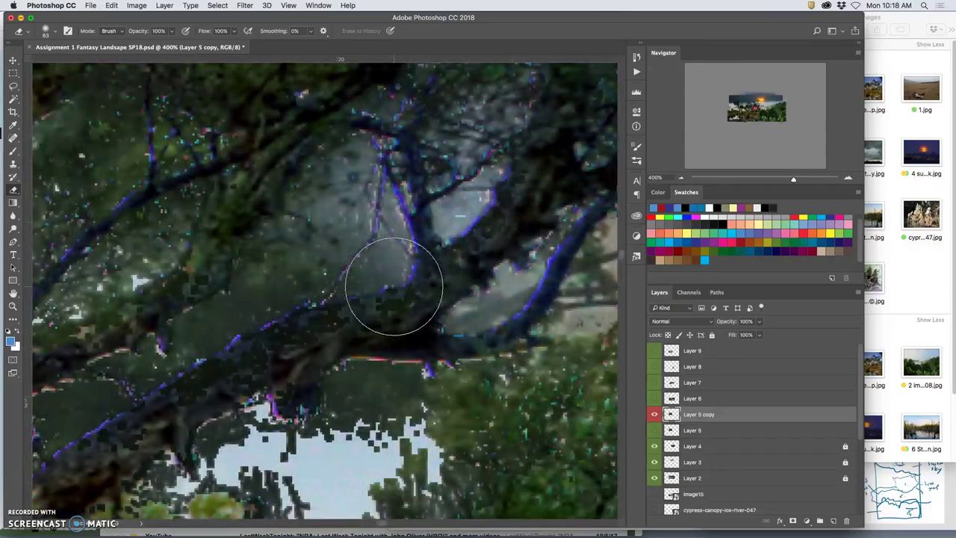
scroll(396, 289, "down", 7)
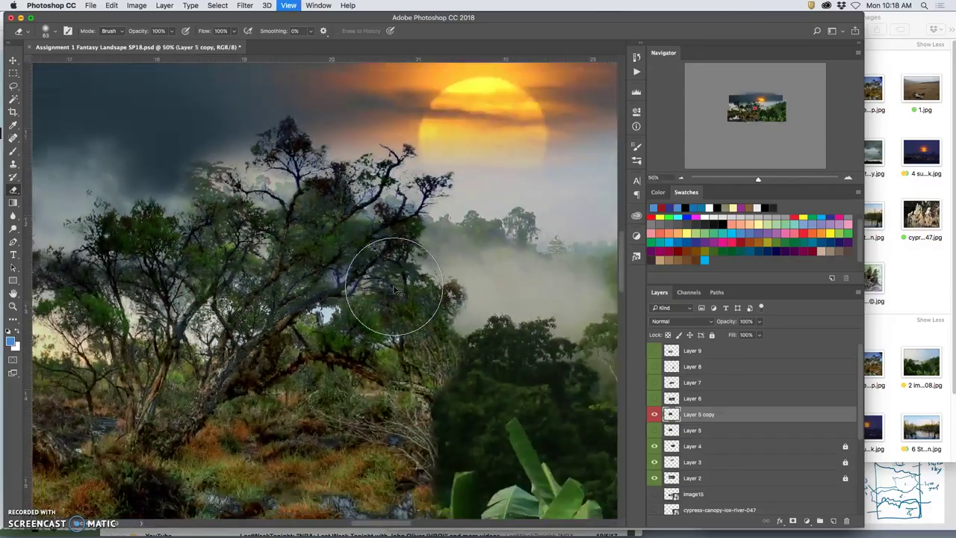
scroll(366, 224, "up", 2)
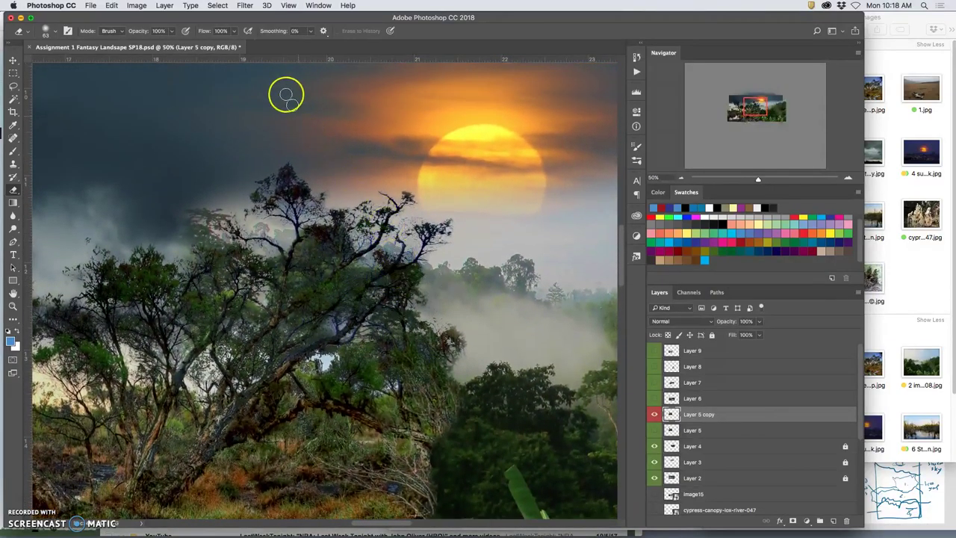
left_click(654, 415)
left_click(654, 414)
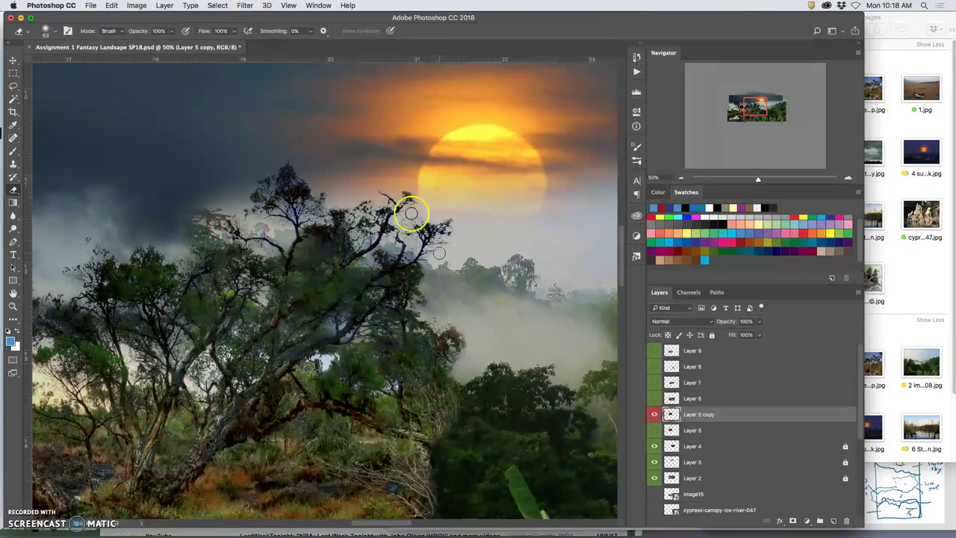
Start a Gaussian Blur on the duplicated tree layer and preview it with a radius of 1.3 pixels.
left_click(247, 6)
mouse_move(261, 127)
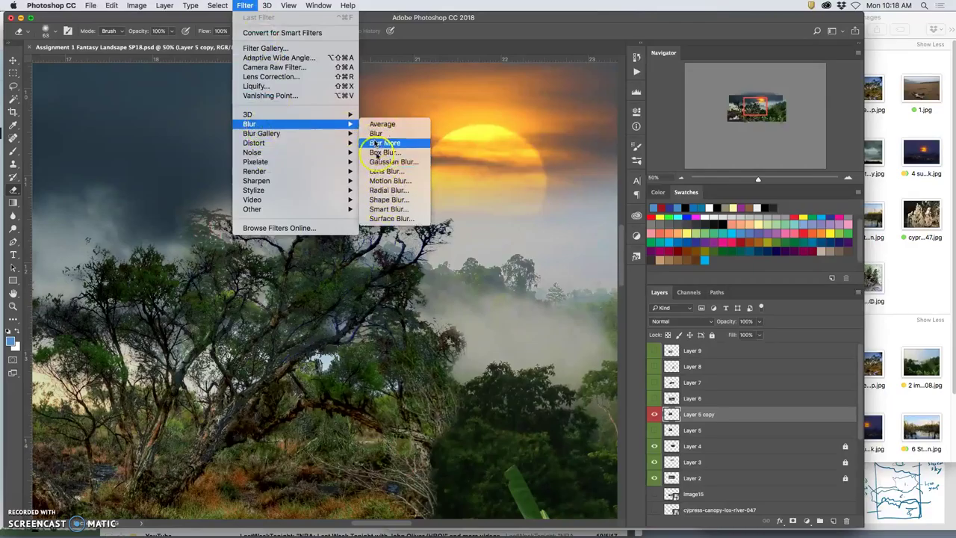
mouse_move(340, 124)
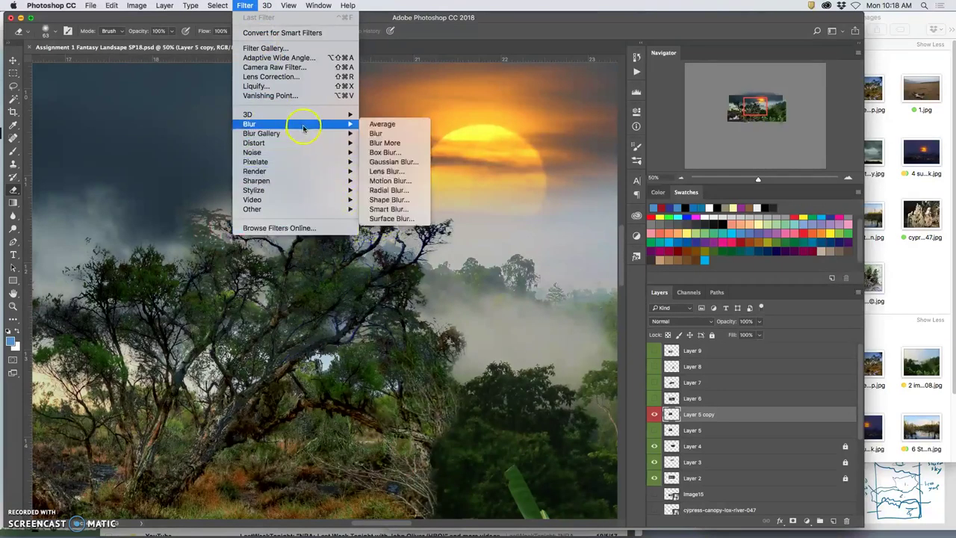
left_click(399, 163)
left_click(474, 97)
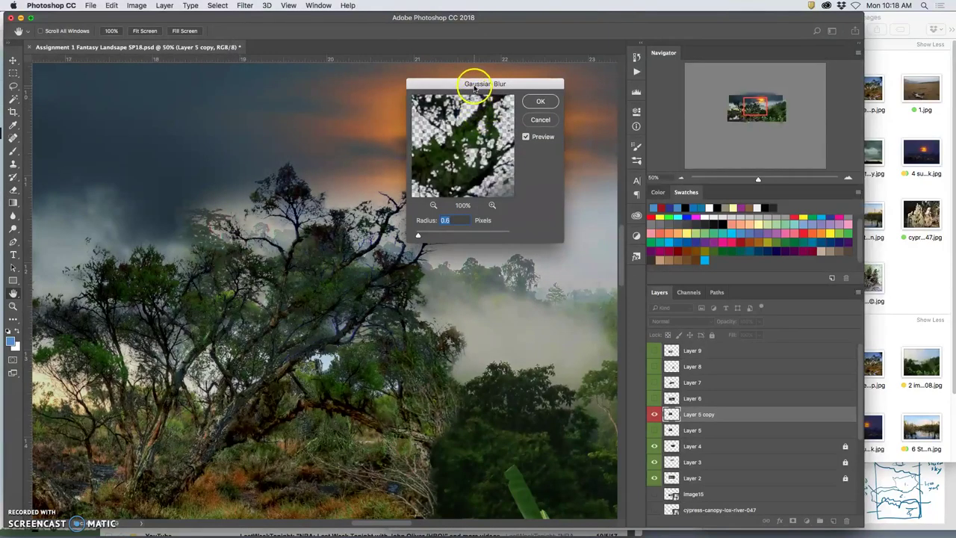
left_click_drag(474, 89, 532, 91)
mouse_move(501, 149)
left_mouse_down()
mouse_move(498, 167)
mouse_move(499, 154)
left_mouse_up()
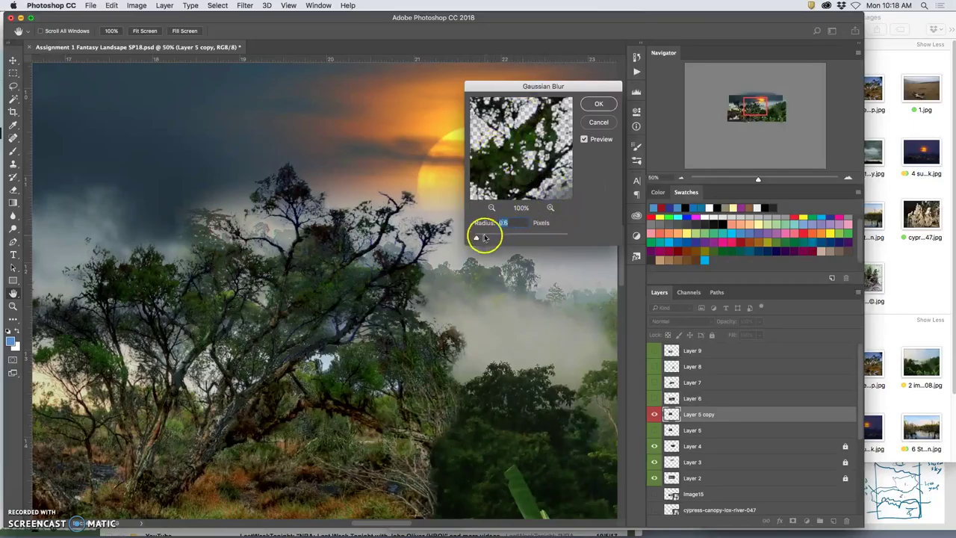
left_click_drag(482, 239, 482, 239)
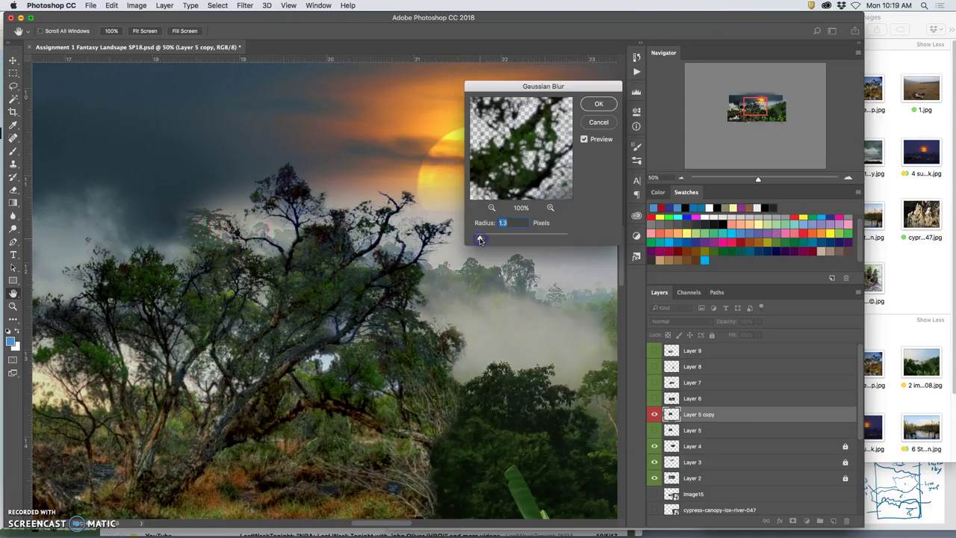
Check the blur preview close up on the branches, and apply the Gaussian Blur with a radius of 1.5 pixels.
scroll(380, 217, "up", 6)
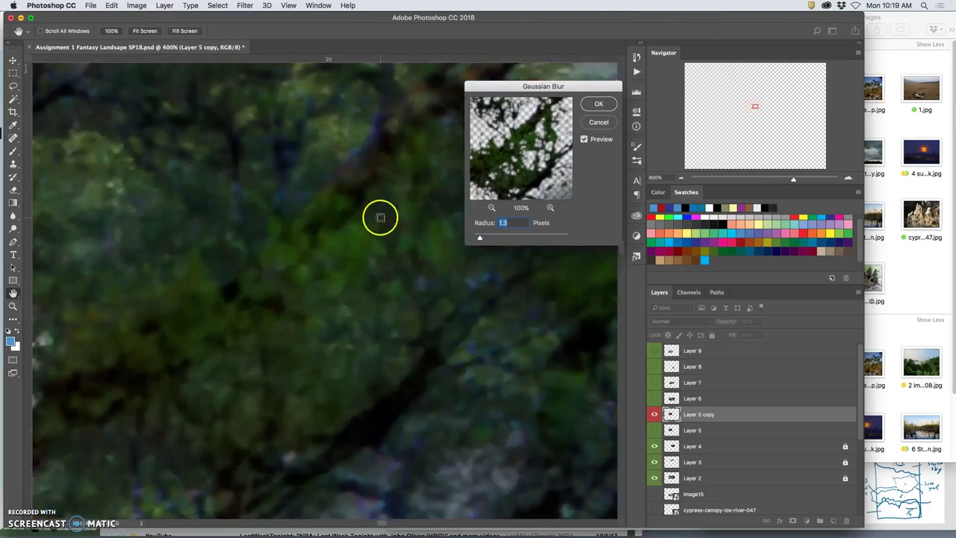
scroll(380, 217, "up", 10)
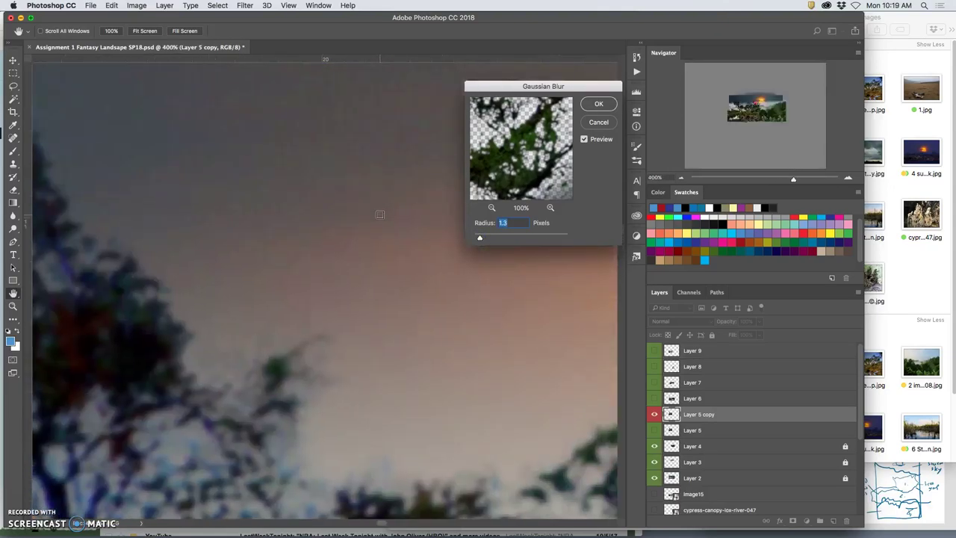
scroll(379, 215, "down", 10)
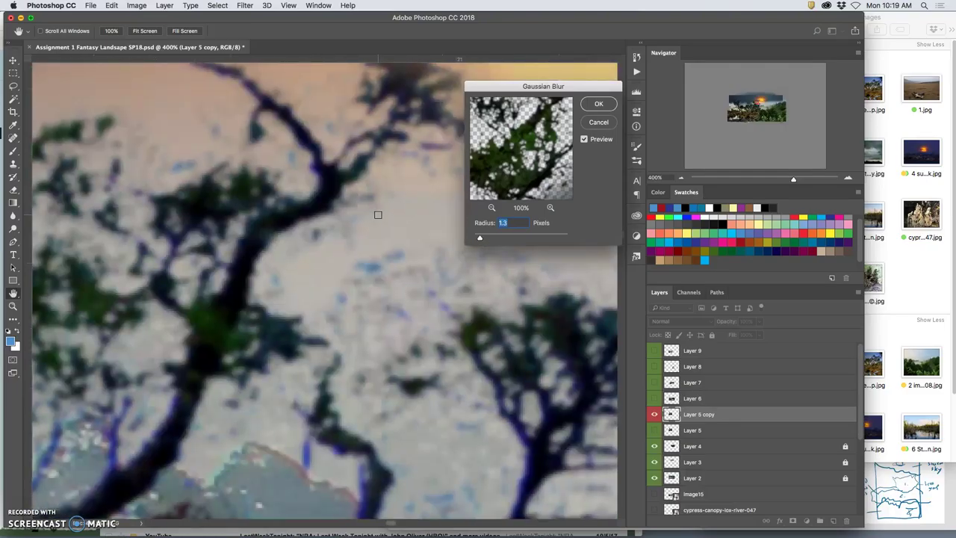
scroll(378, 215, "right", 5)
scroll(345, 215, "down", 8)
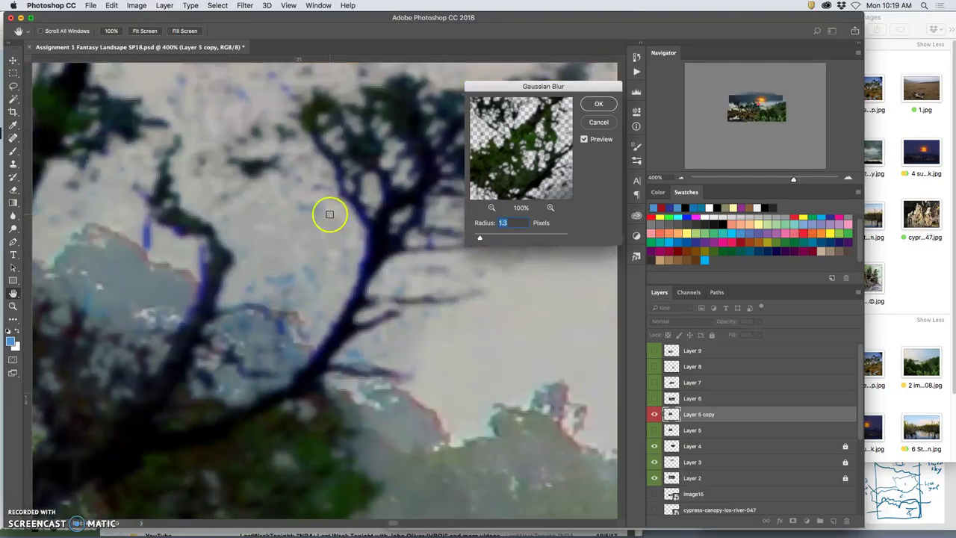
scroll(330, 214, "left", 5)
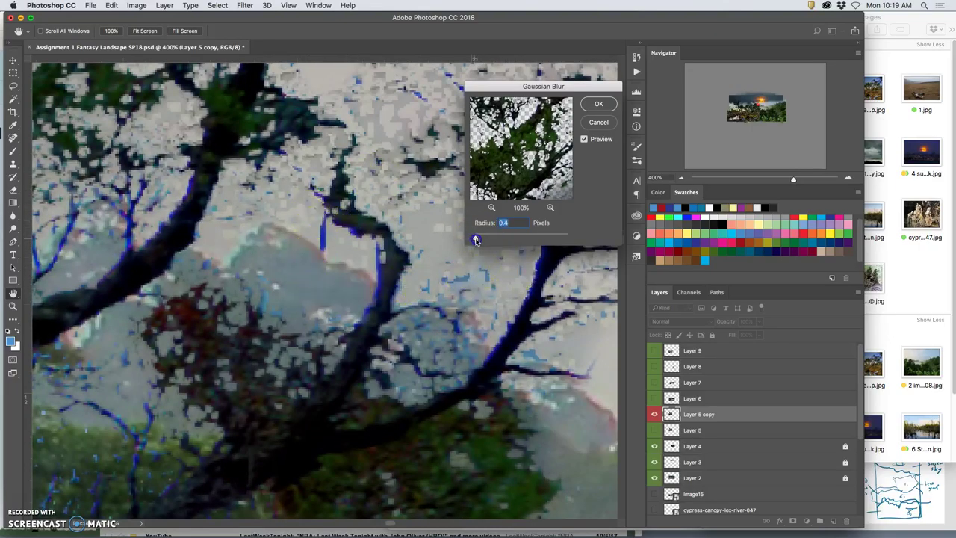
left_click_drag(479, 240, 482, 240)
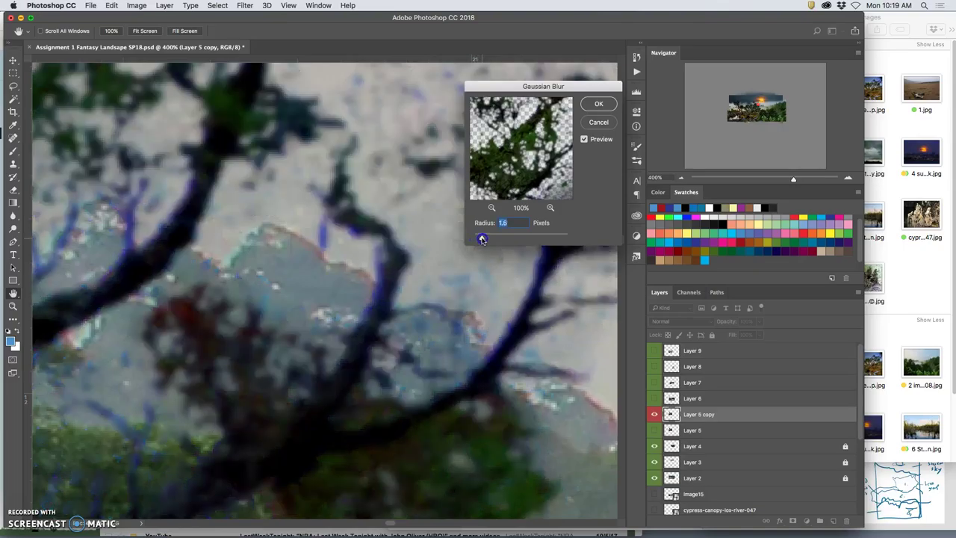
left_click(600, 105)
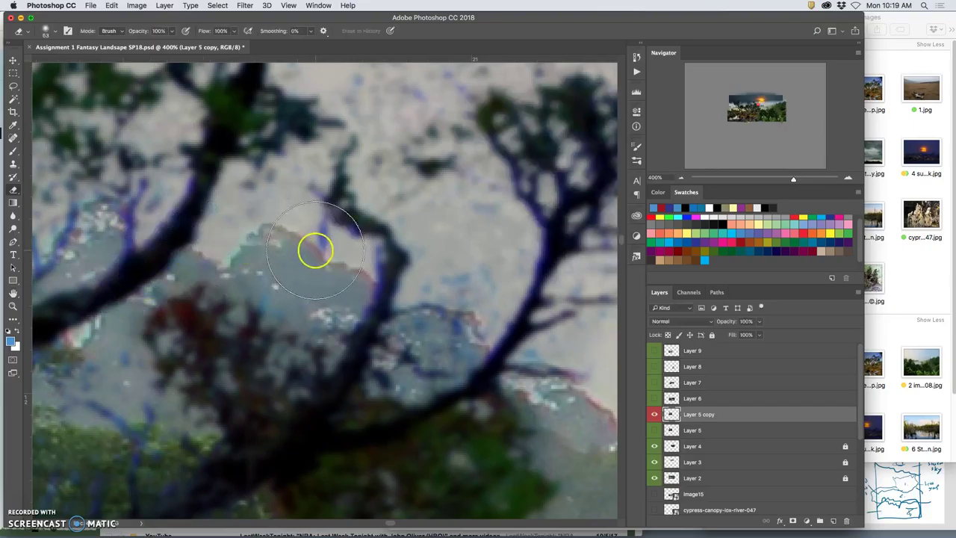
Set the eraser opacity to 41% and lightly erase the sky remnants between the tree's upper branches.
mouse_move(313, 239)
left_mouse_down()
mouse_move(324, 237)
mouse_move(316, 222)
mouse_move(301, 228)
left_mouse_up()
left_click(175, 30)
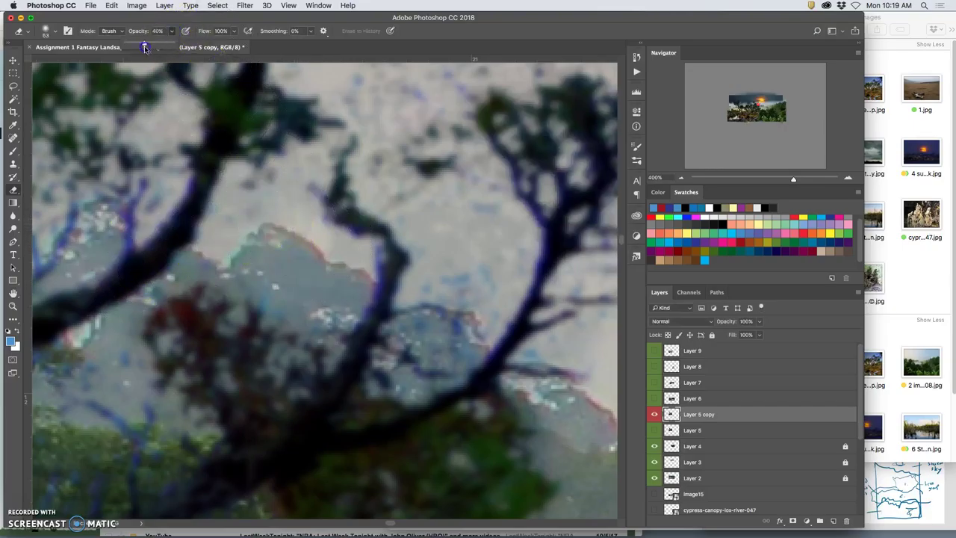
key("super+minus")
key("super+minus")
key("super+minus")
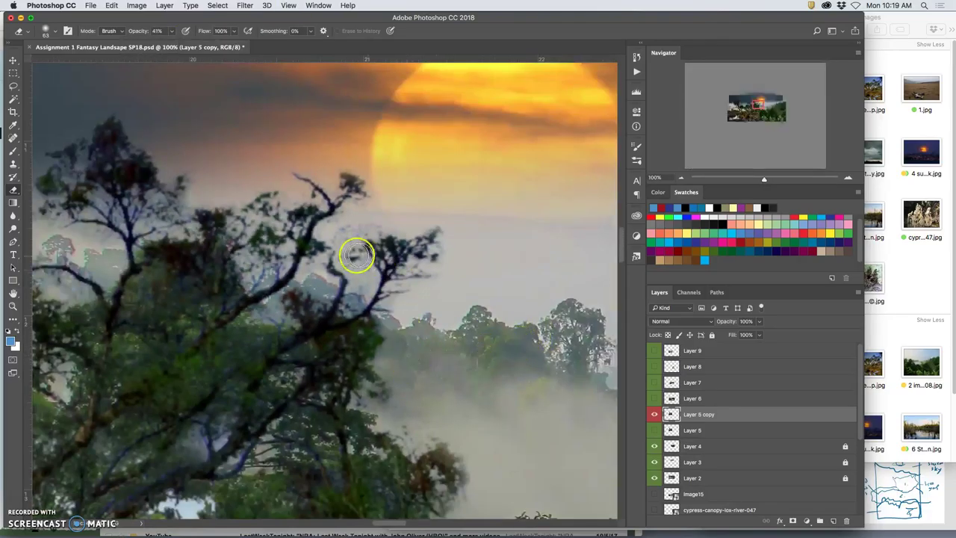
left_click_drag(321, 324, 314, 265)
Toggle the visibility of Layer 4 and Layer 3 to identify which parts of the composition they hold.
key("super+minus")
key("super+minus")
key("super+minus")
key("super+minus")
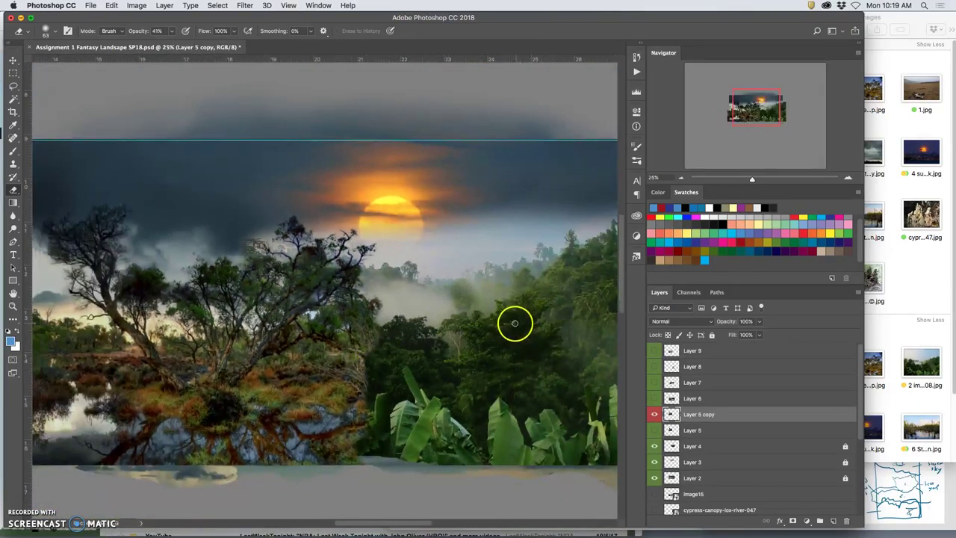
left_click(654, 446)
left_click(654, 447)
left_click(654, 446)
left_click(654, 461)
left_click(654, 460)
left_click(655, 446)
Duplicate Layer 4, hide the original as a backup, and label the copy with the red layer color.
left_click(704, 445)
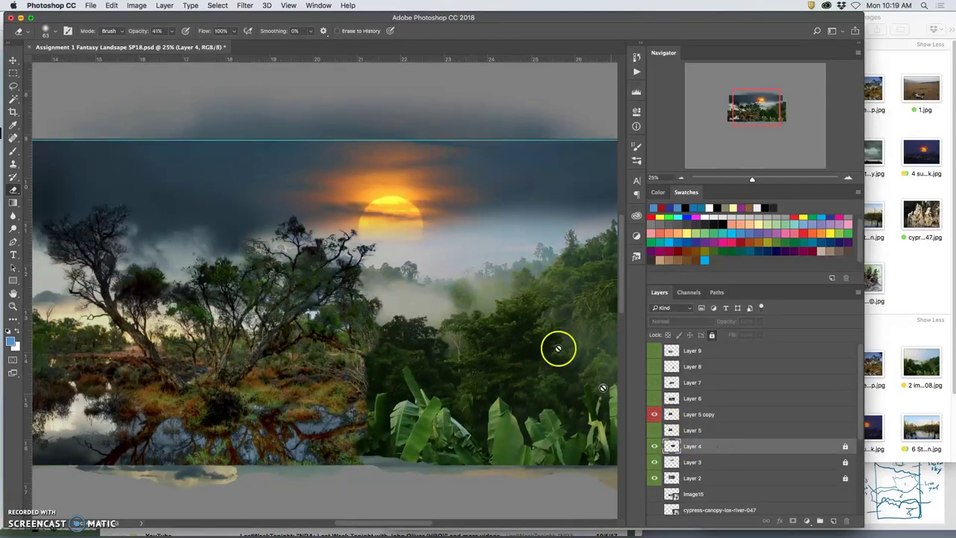
key("super+j")
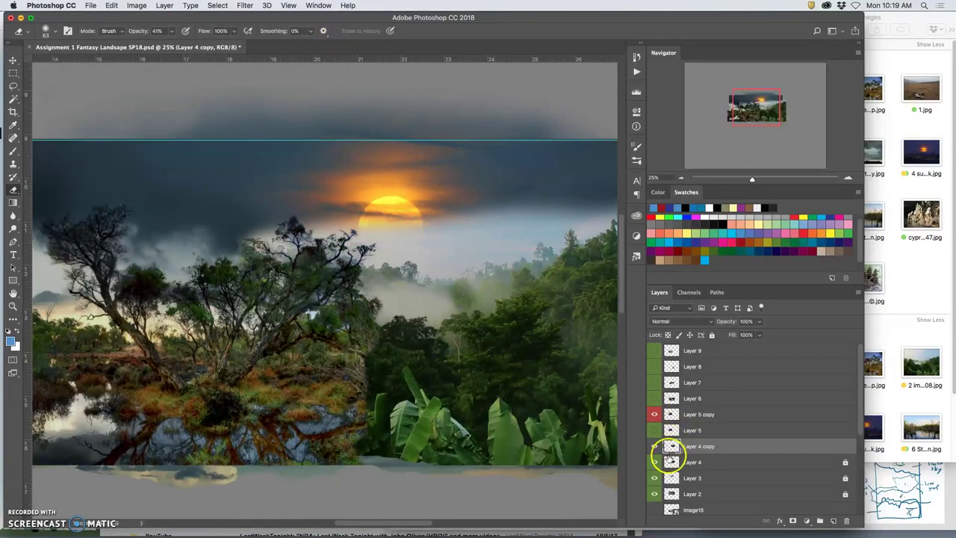
left_click(654, 462)
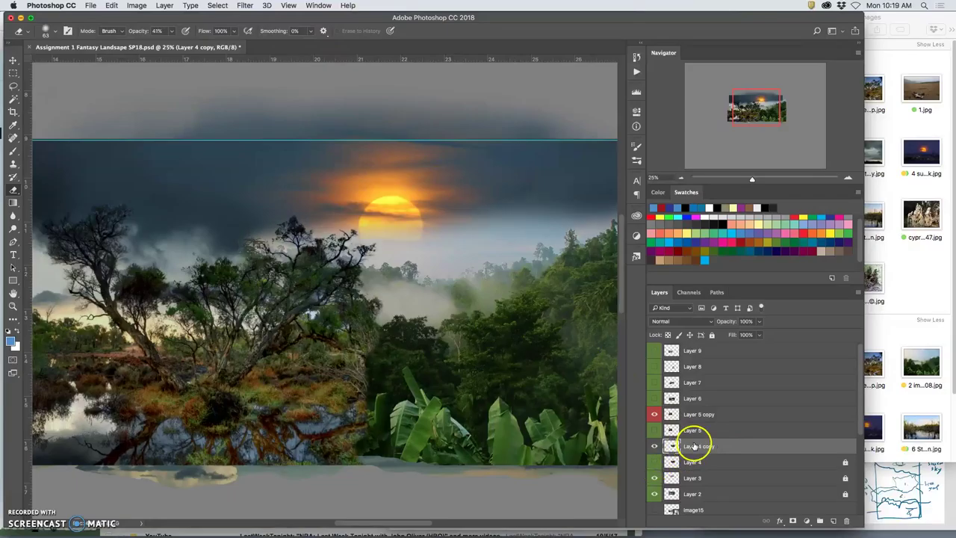
right_click(654, 446)
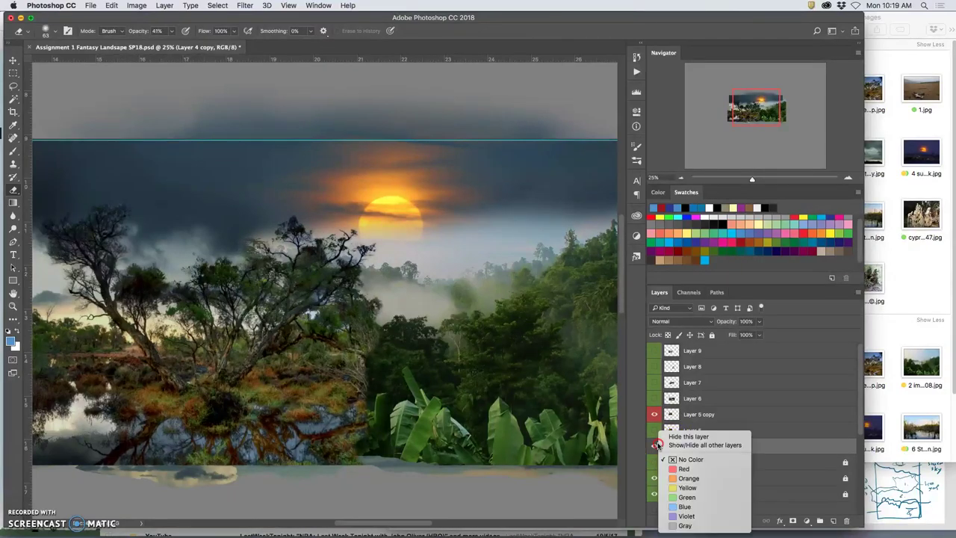
left_click(680, 467)
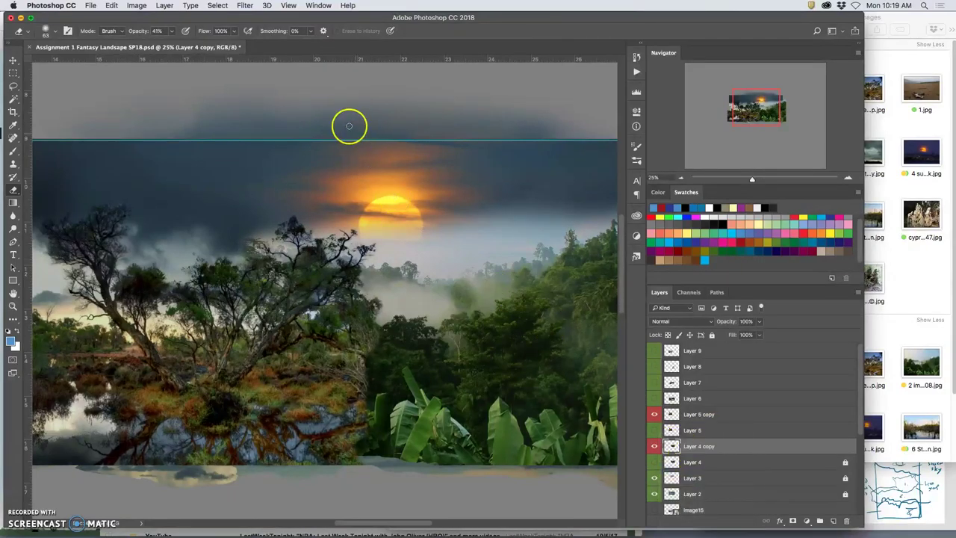
Repeat the last Gaussian Blur on Layer 4 copy and check the result on the banana leaves and across the composition.
left_click(245, 5)
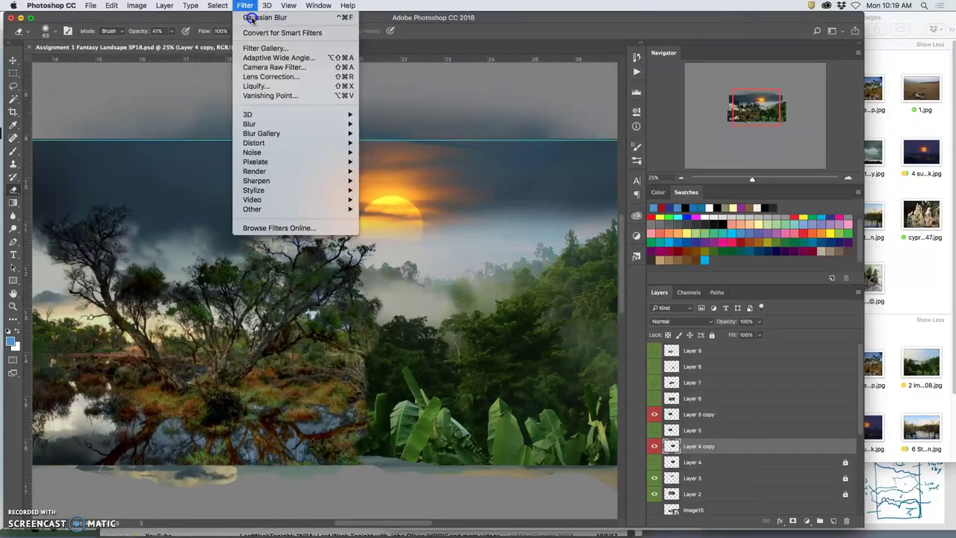
left_click(254, 18)
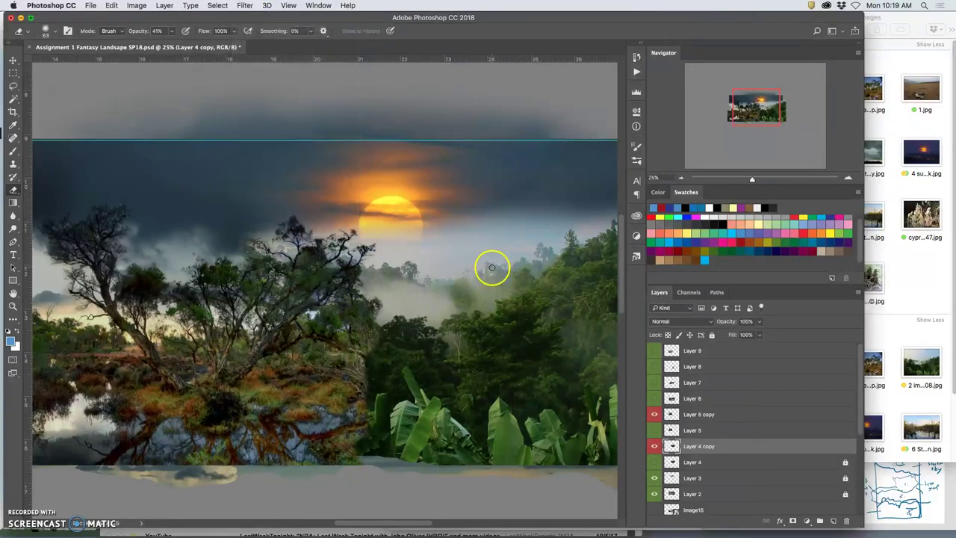
scroll(492, 267, "up", 5)
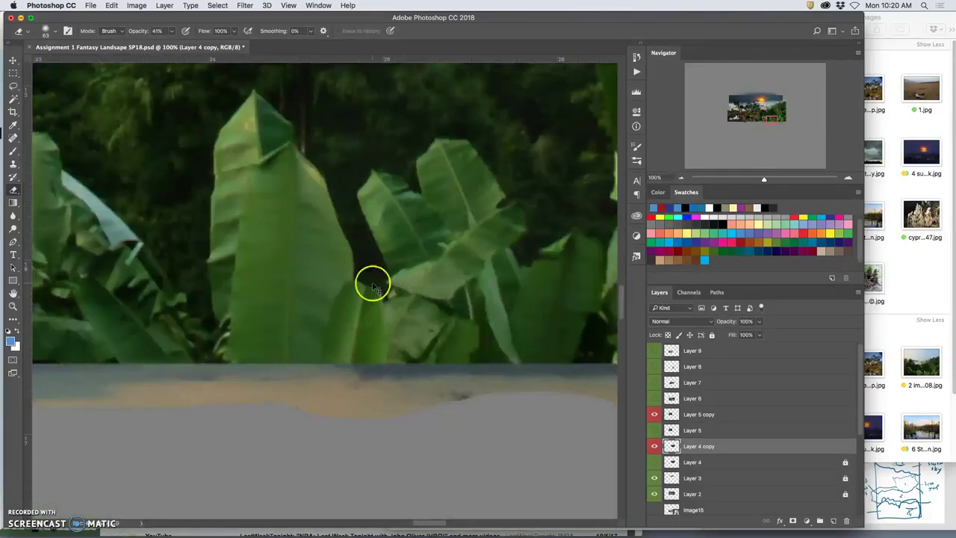
key("super+minus")
key("super+minus")
key("super+minus")
scroll(278, 290, "left", 5)
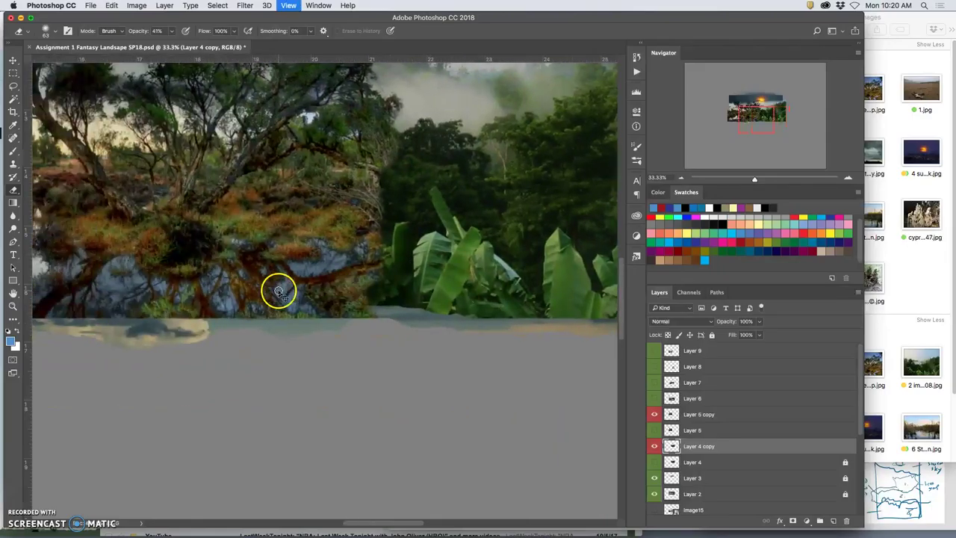
key("super+minus")
key("super+minus")
key("super+minus")
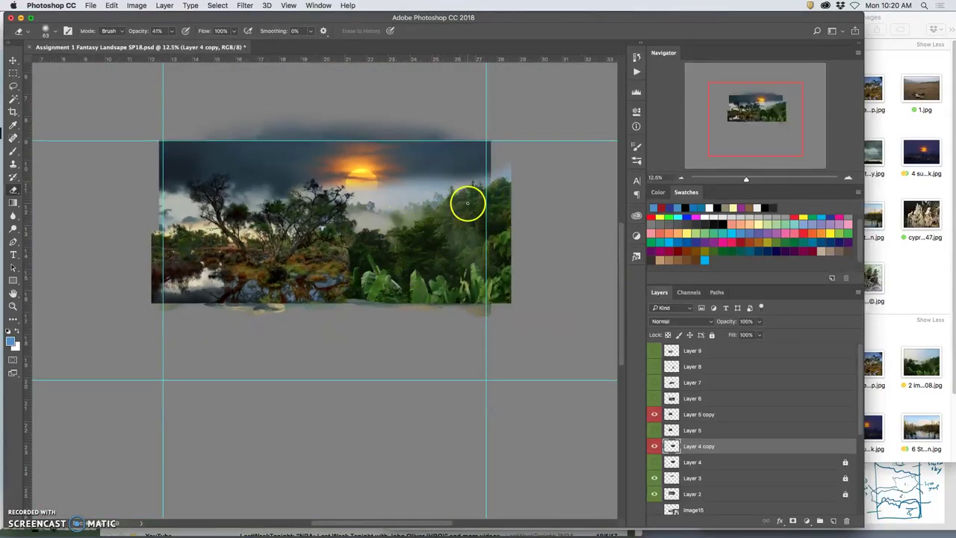
left_click(654, 446)
Set the eraser size to 1040 px and lightly erase the Layer 4 copy's sky area above the forest and near the sun.
left_click(56, 31)
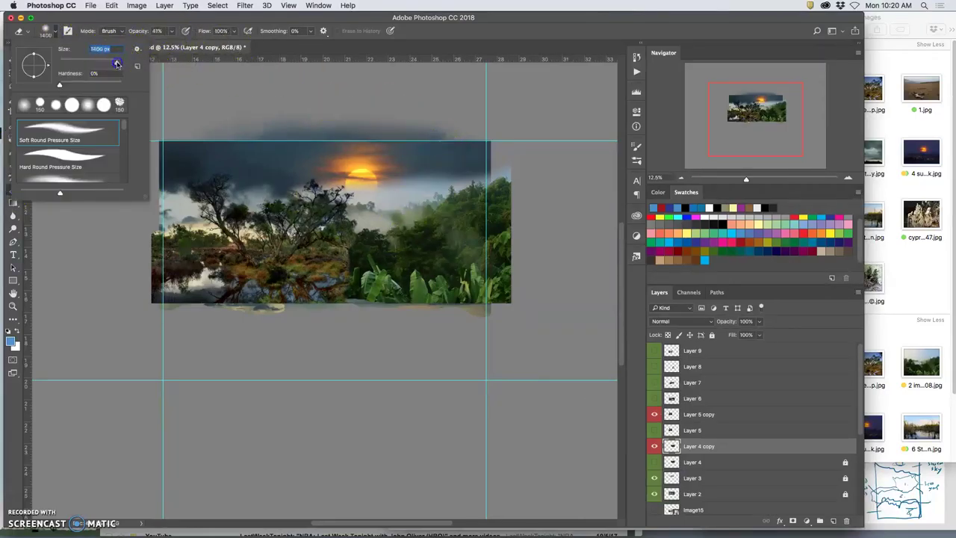
left_click_drag(117, 65, 114, 65)
mouse_move(441, 164)
left_mouse_down()
mouse_move(444, 154)
mouse_move(386, 177)
mouse_move(345, 172)
left_mouse_up()
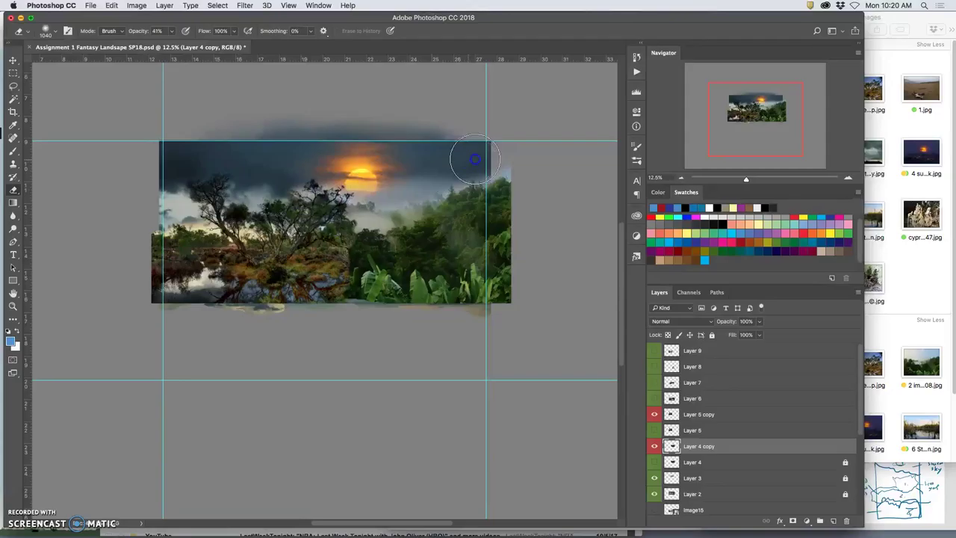
left_click(344, 179)
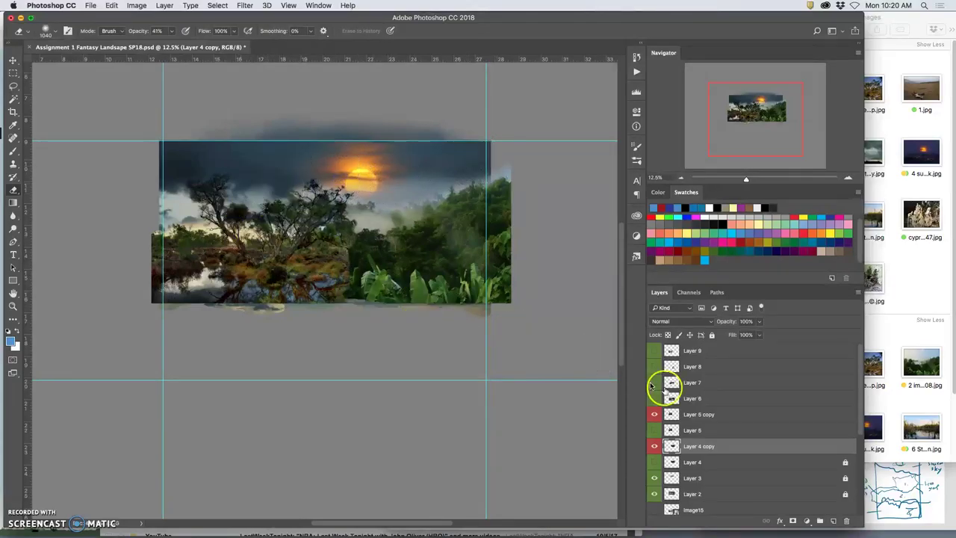
Lightly erase the sky on Layer 5 copy around the trees with the large soft eraser, and undo the last stroke.
left_click(714, 418)
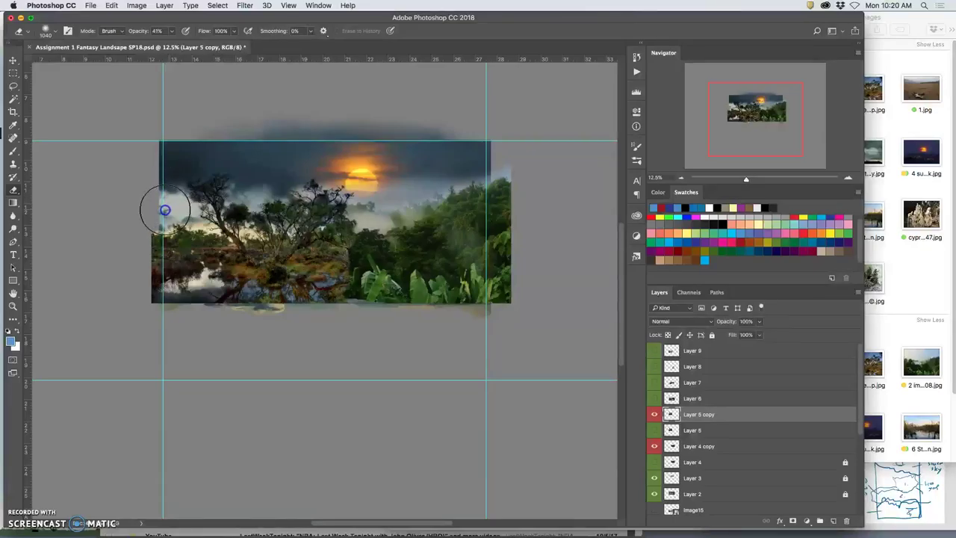
mouse_move(165, 210)
left_mouse_down()
mouse_move(252, 240)
mouse_move(209, 224)
mouse_move(225, 215)
mouse_move(284, 216)
mouse_move(418, 249)
left_mouse_up()
key("super+equal")
key("super+equal")
left_click_drag(469, 120, 433, 133)
mouse_move(302, 200)
left_mouse_down()
mouse_move(290, 193)
mouse_move(273, 203)
mouse_move(280, 216)
left_mouse_up()
key("super+z")
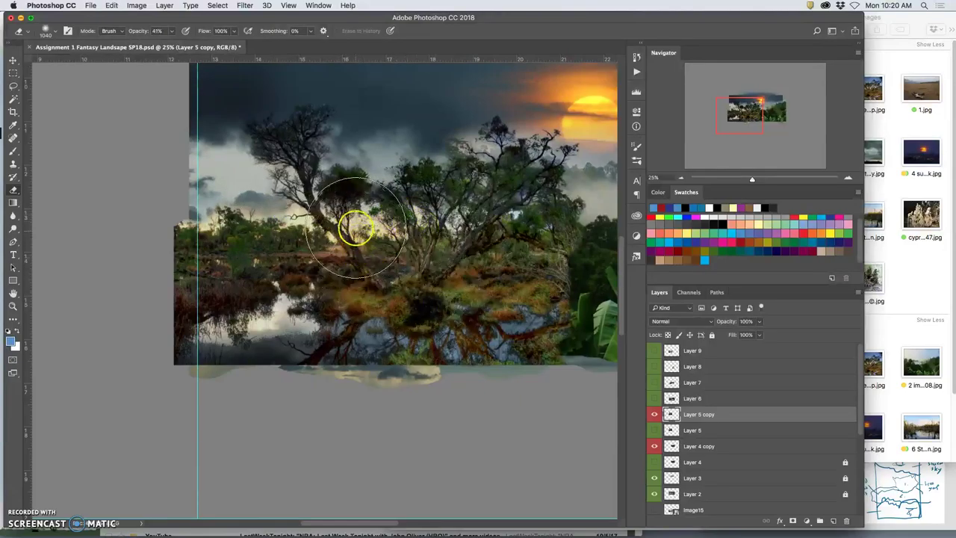
Toggle Layer 6's visibility to preview the swamp image over the composition, and save the document.
key("super+minus")
key("super+minus")
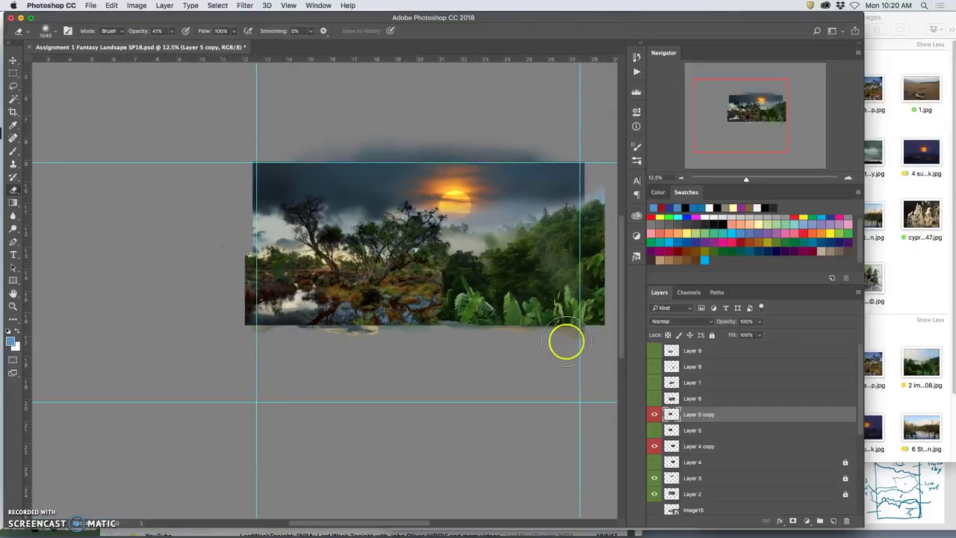
left_click_drag(520, 355, 410, 331)
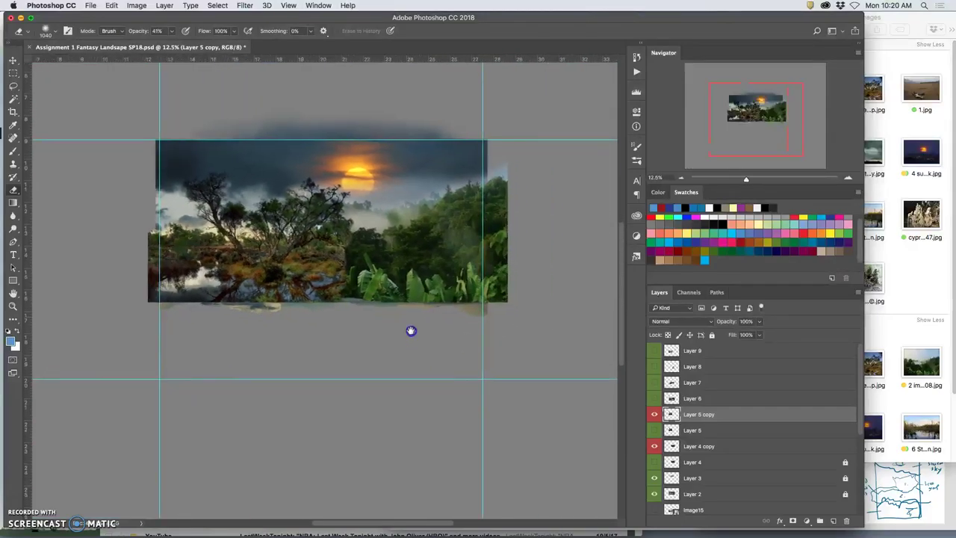
left_click(655, 399)
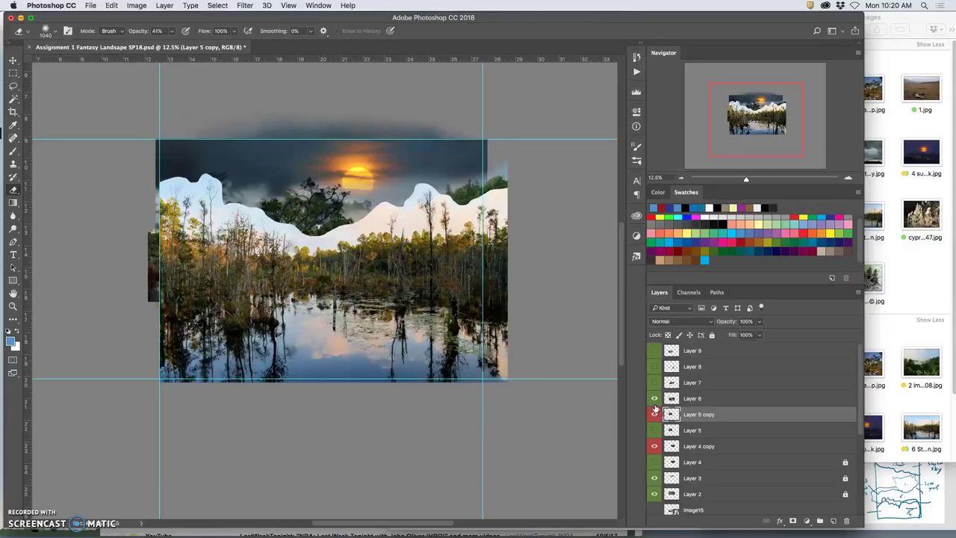
key("super+s")
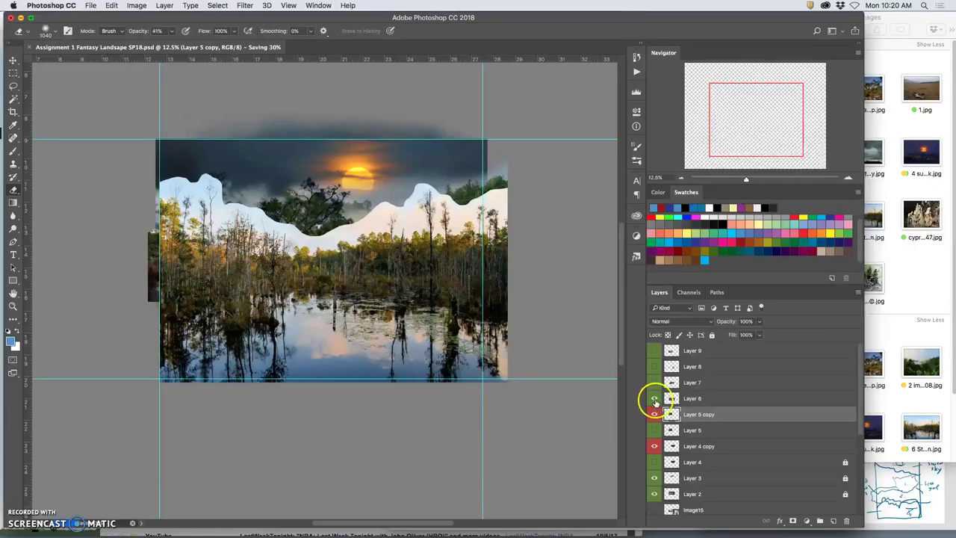
left_click(655, 399)
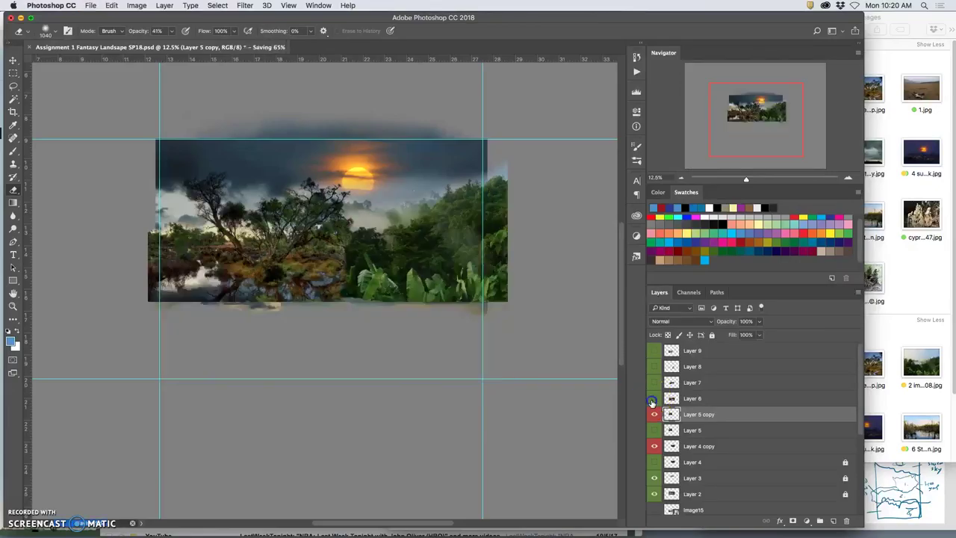
left_click(654, 398)
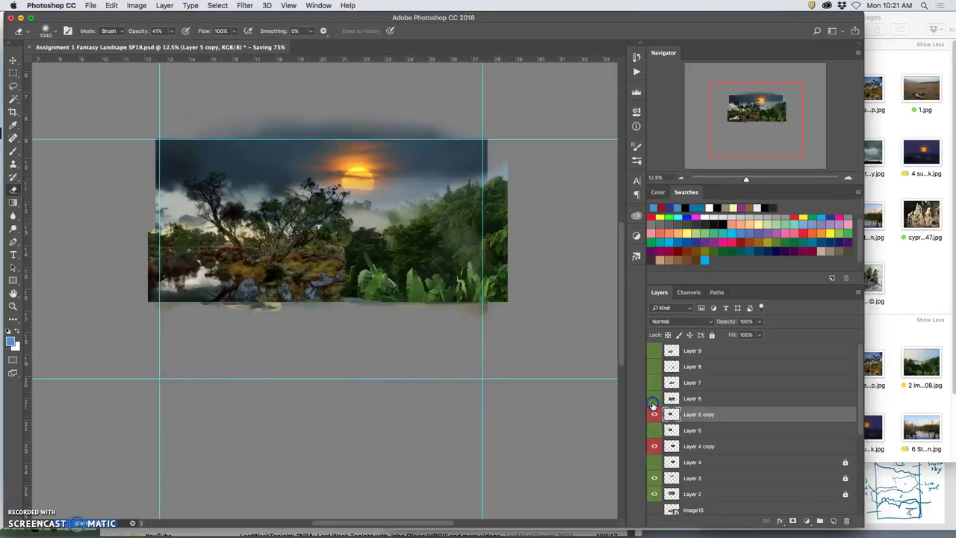